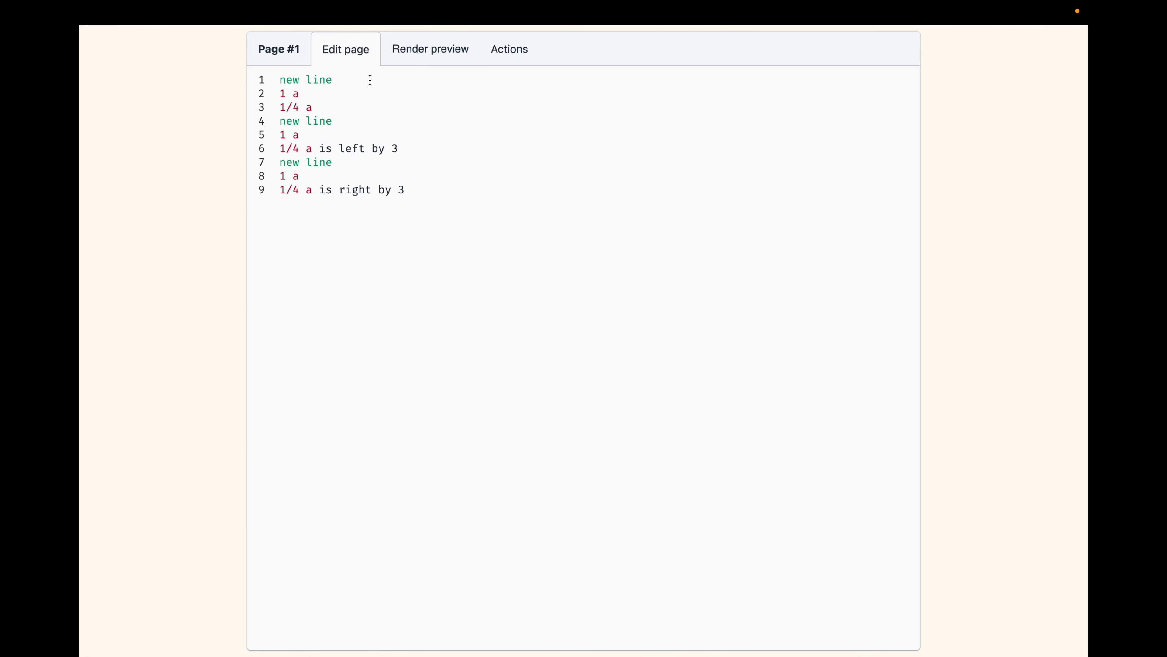
Examine the first line's unshifted notes on page 1, highlighting the 1 a and 1/4 a code.
{"action": "left_click_drag", "start_coordinate": [327, 106], "coordinate": [274, 92]}
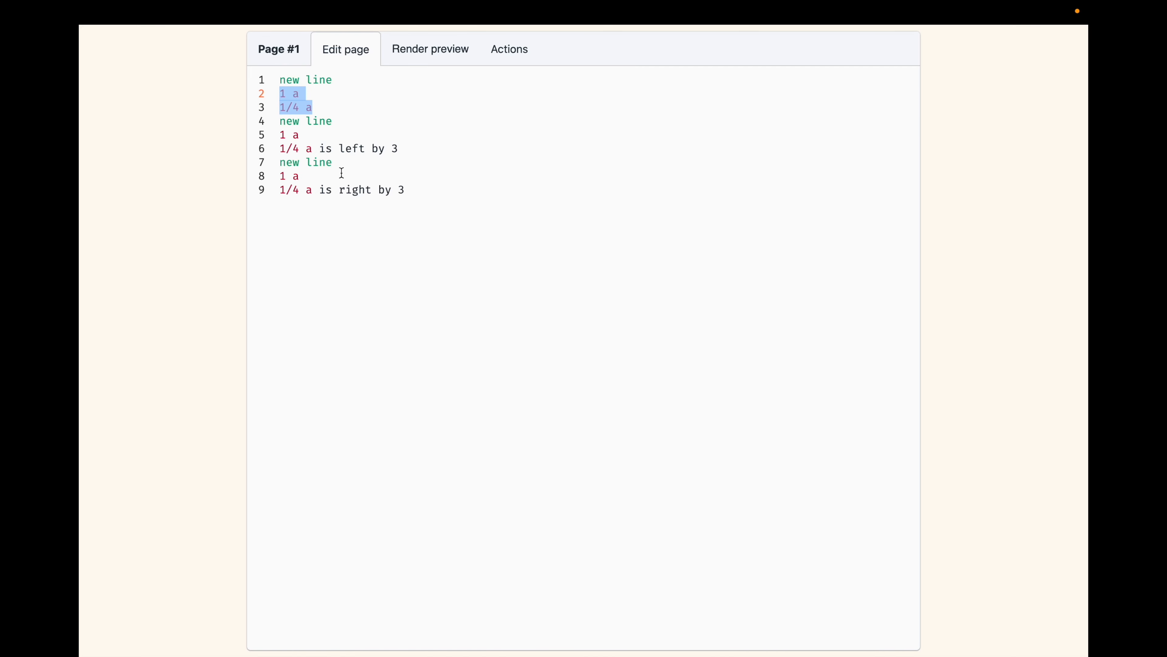
{"action": "left_click", "coordinate": [307, 90]}
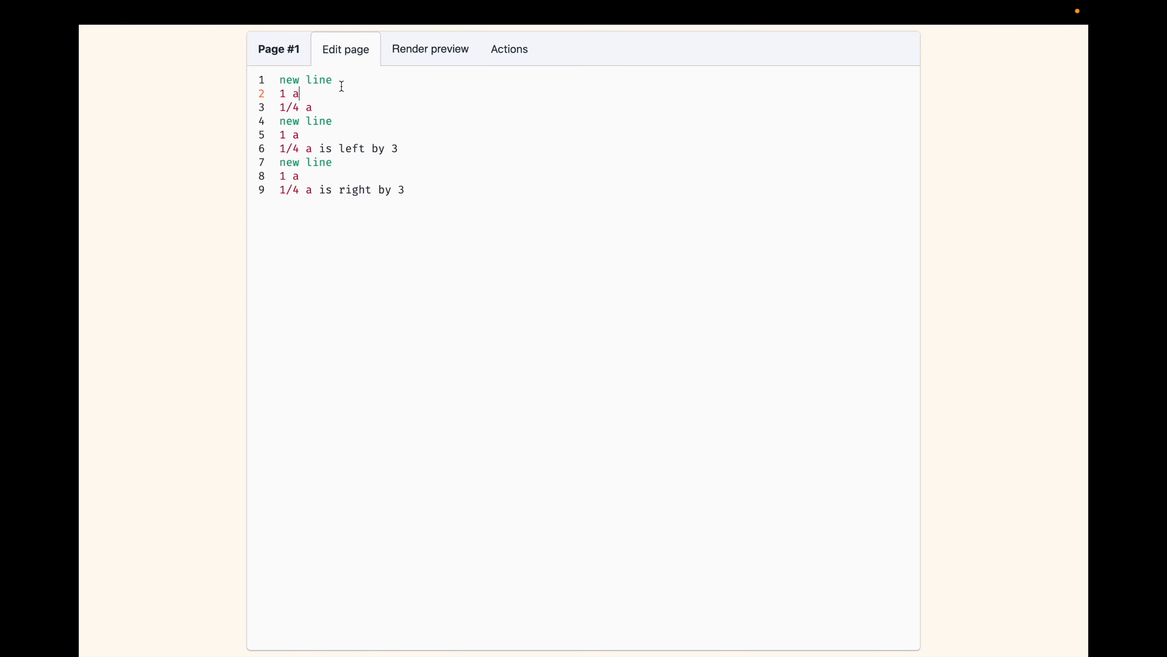
{"action": "left_click_drag", "start_coordinate": [328, 105], "coordinate": [239, 66]}
{"action": "left_click", "coordinate": [328, 107]}
{"action": "left_click_drag", "start_coordinate": [325, 104], "coordinate": [250, 97]}
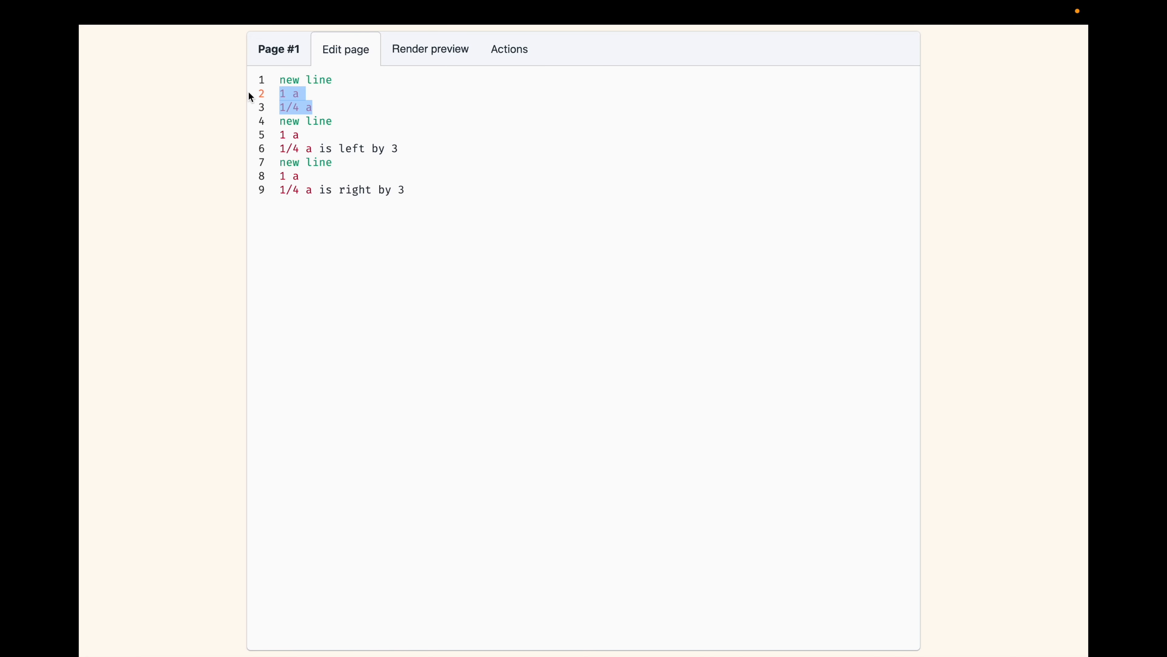
{"action": "left_click", "coordinate": [314, 106]}
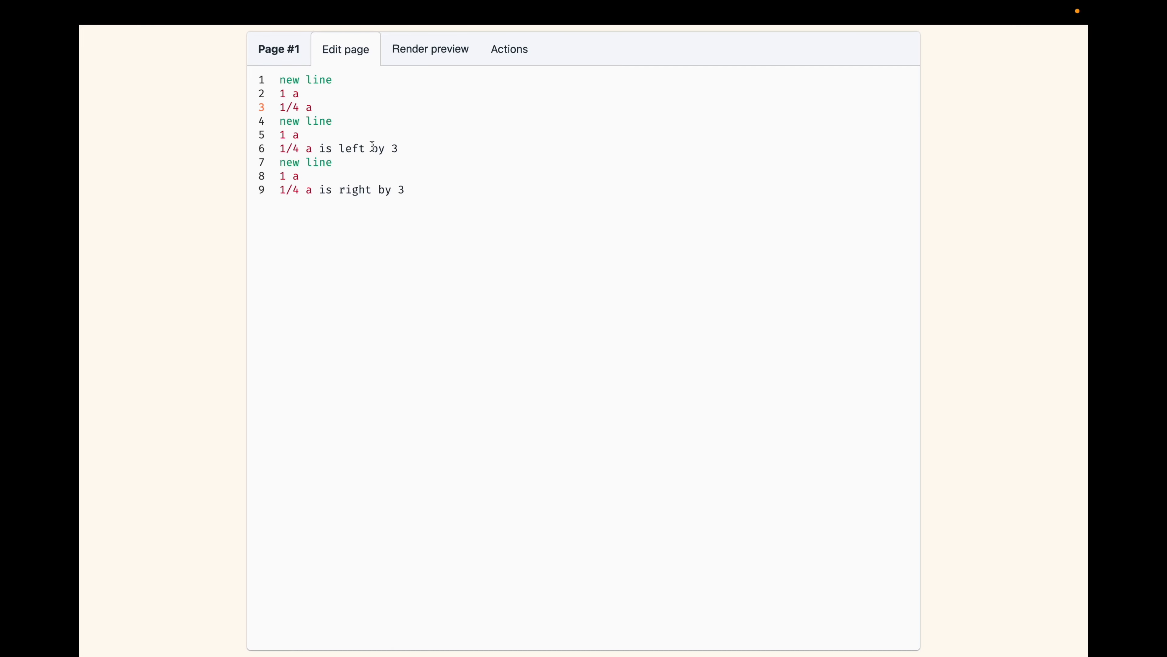
Examine the second notation line's code, highlighting the "is left by 3" modifier and its number on the quarter note.
{"action": "left_click_drag", "start_coordinate": [416, 148], "coordinate": [256, 136]}
{"action": "left_click_drag", "start_coordinate": [408, 147], "coordinate": [316, 151]}
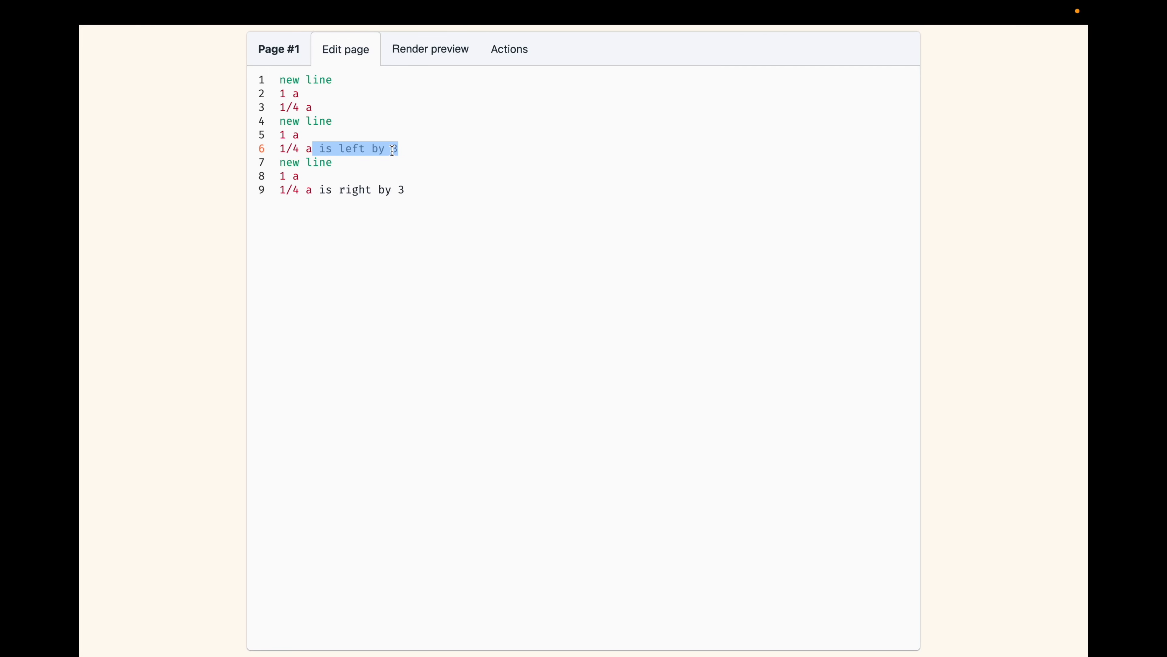
{"action": "left_click", "coordinate": [413, 146]}
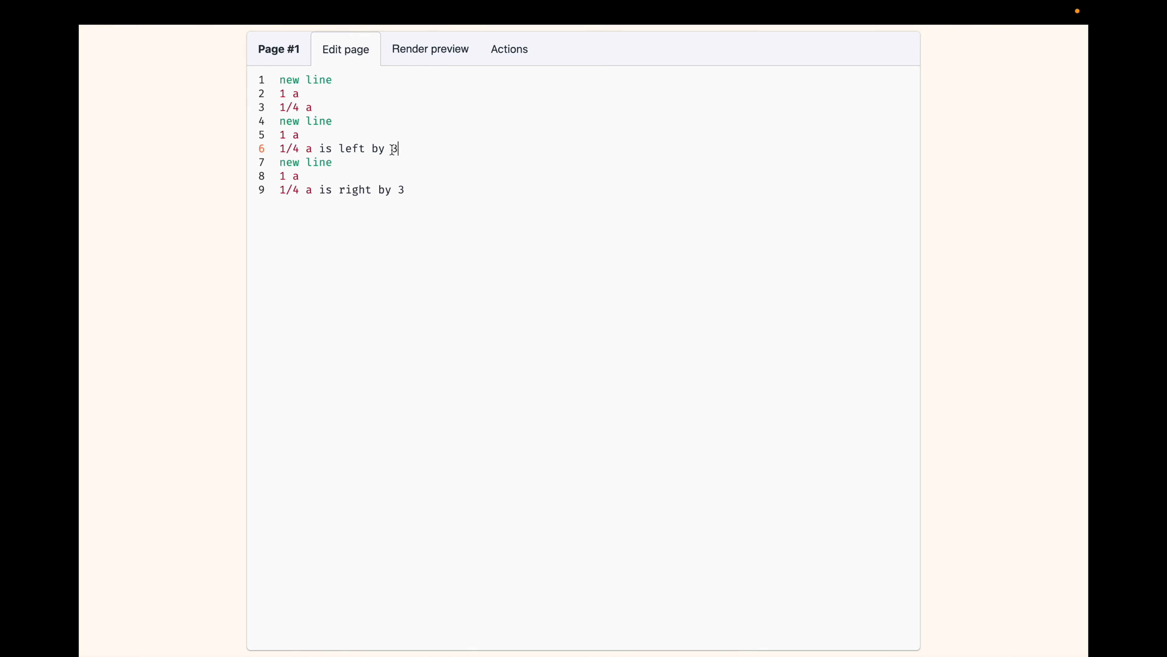
{"action": "left_click_drag", "start_coordinate": [397, 149], "coordinate": [386, 148]}
{"action": "left_click", "coordinate": [405, 148]}
{"action": "mouse_move", "coordinate": [406, 148]}
{"action": "left_mouse_down"}
{"action": "mouse_move", "coordinate": [383, 150]}
{"action": "mouse_move", "coordinate": [393, 148]}
{"action": "left_mouse_up"}
Examine the "is right by 3" code of the third notation line and render page 1 to compare the note spacing.
{"action": "left_click", "coordinate": [426, 190]}
{"action": "left_click_drag", "start_coordinate": [425, 190], "coordinate": [200, 184]}
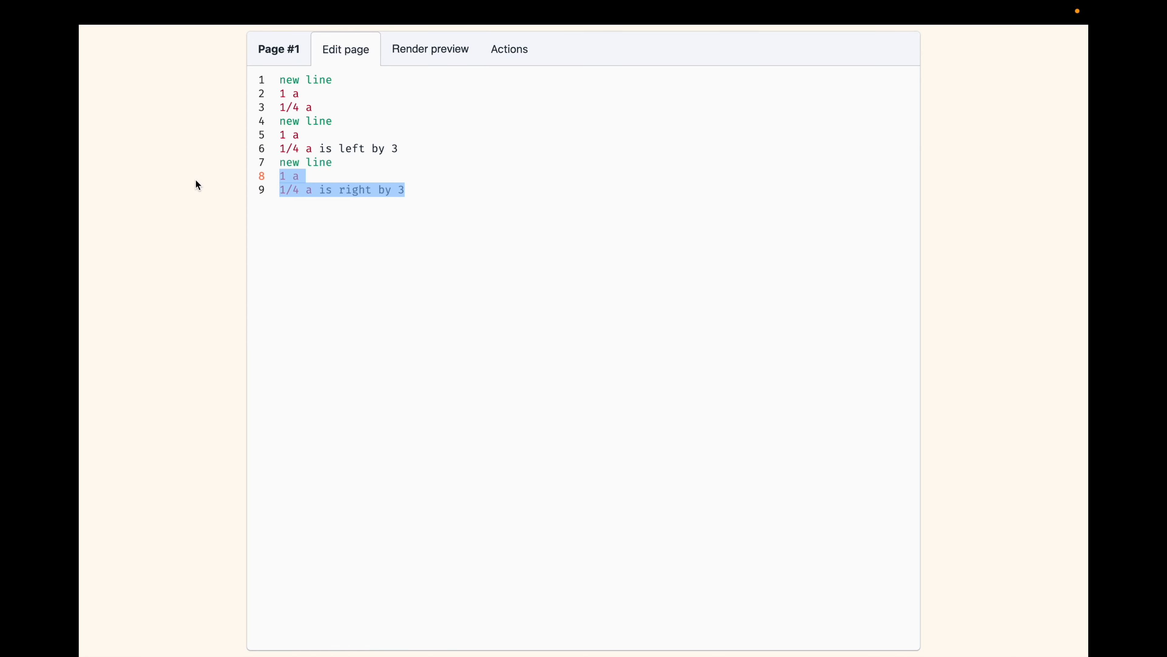
{"action": "left_click", "coordinate": [420, 197]}
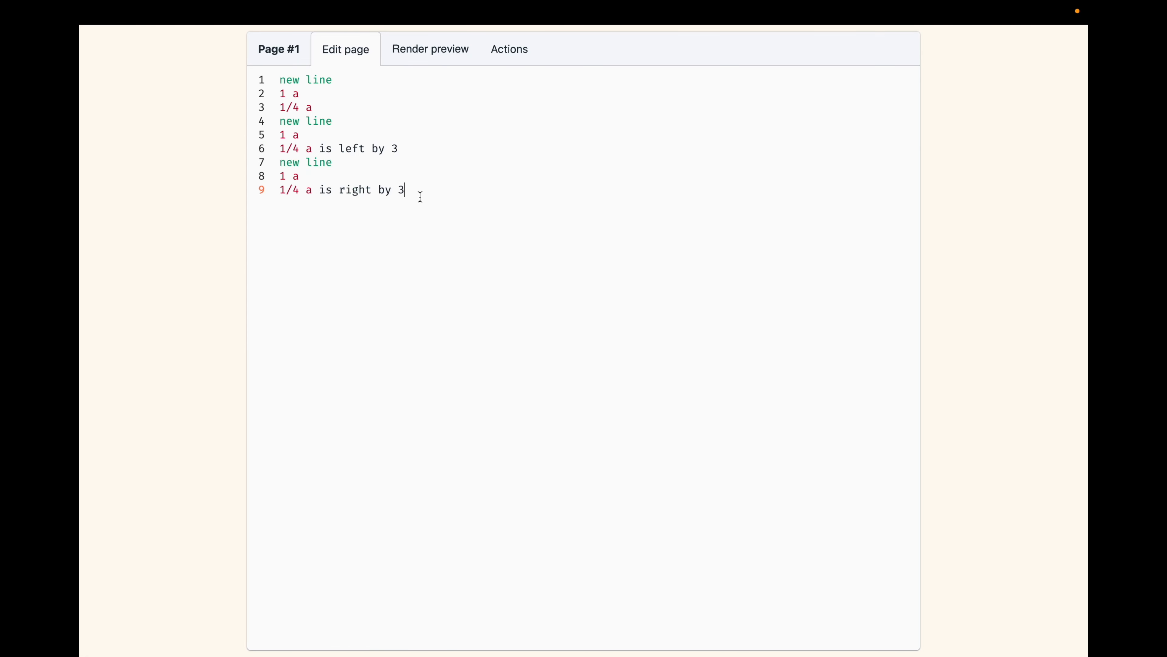
{"action": "double_click", "coordinate": [357, 190]}
{"action": "left_click_drag", "start_coordinate": [312, 190], "coordinate": [214, 189]}
{"action": "left_click", "coordinate": [418, 53]}
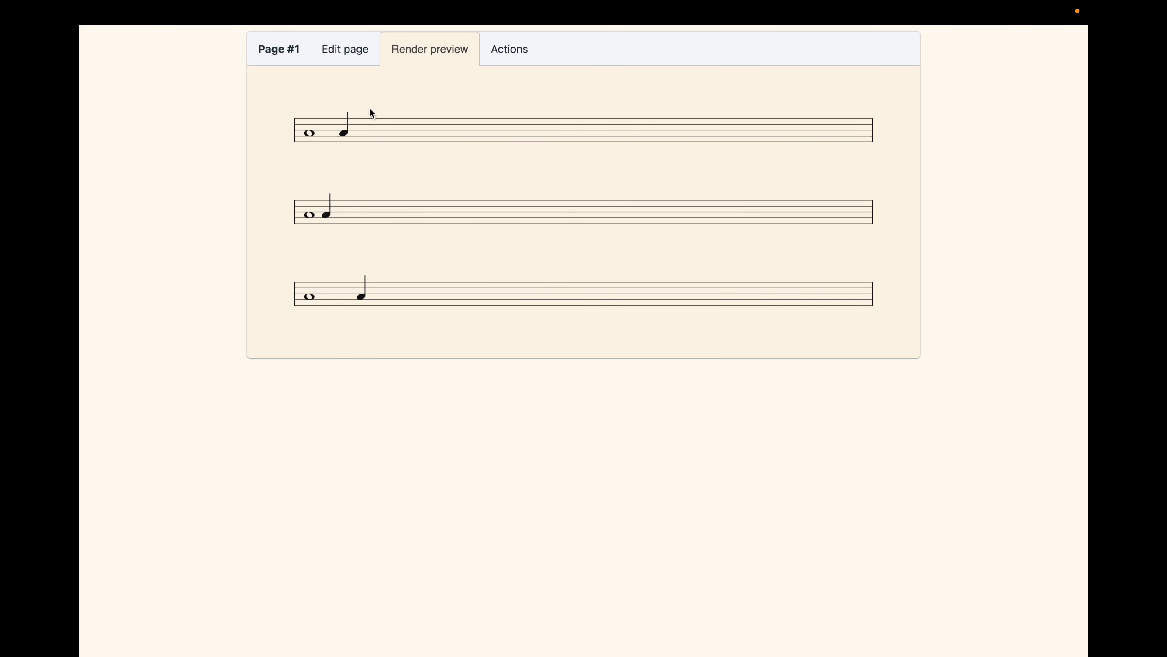
Open page 2, review its two voices and the tuplet definitions, and render the page to inspect the spacing.
{"action": "left_click", "coordinate": [279, 62]}
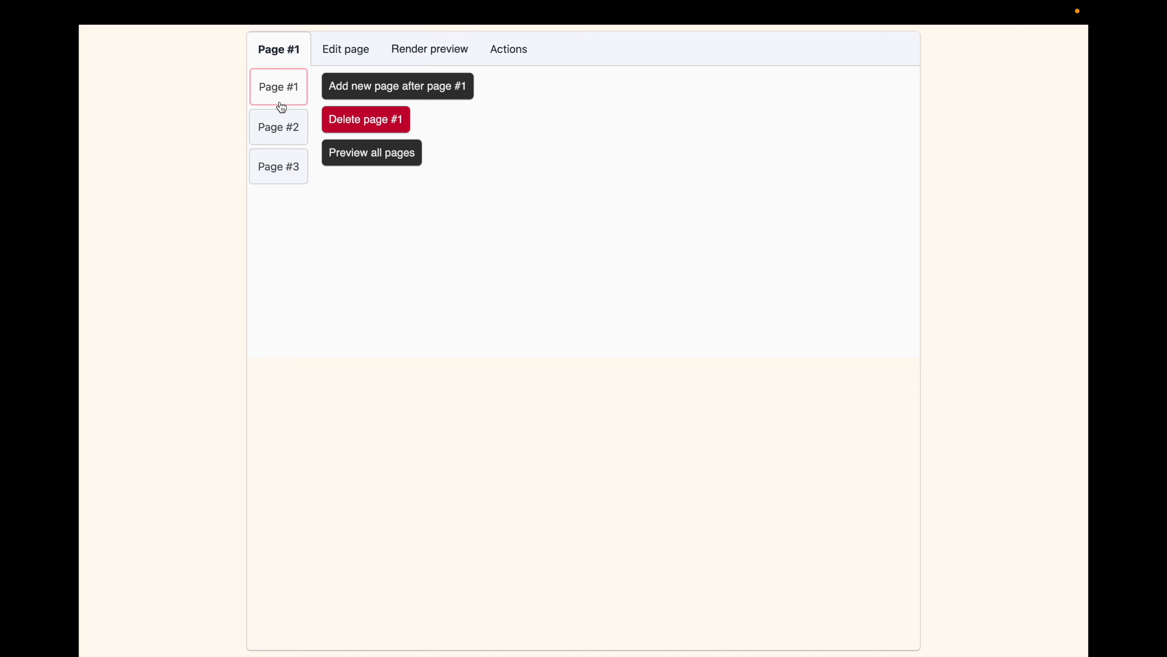
{"action": "left_click", "coordinate": [278, 128]}
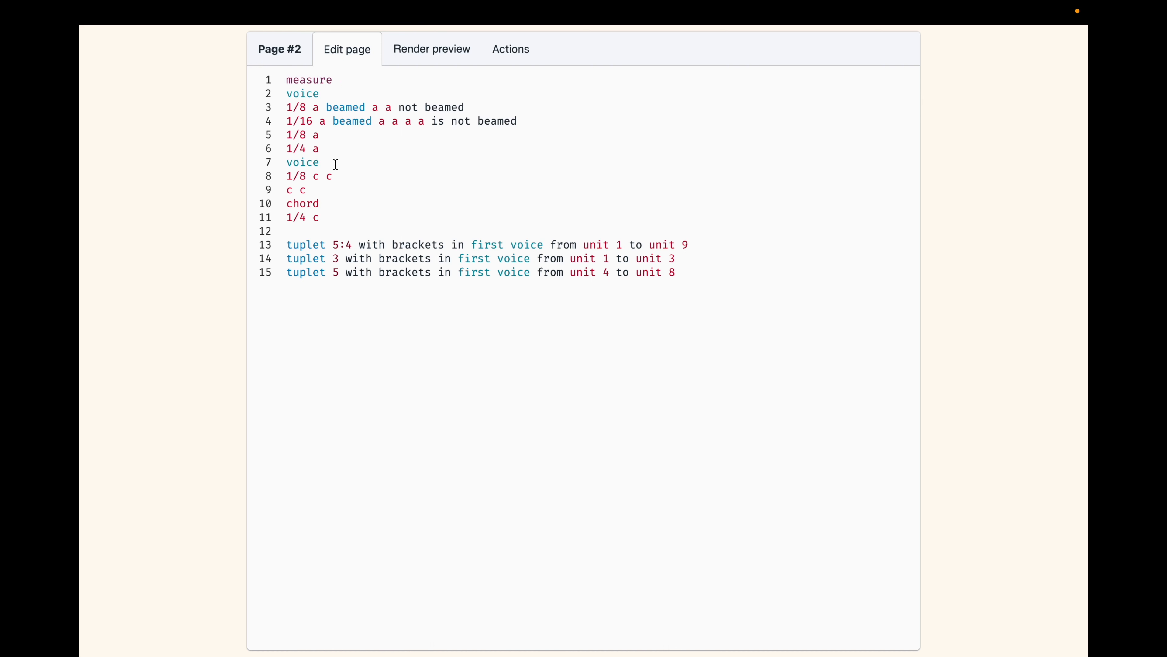
{"action": "left_click_drag", "start_coordinate": [343, 149], "coordinate": [245, 109]}
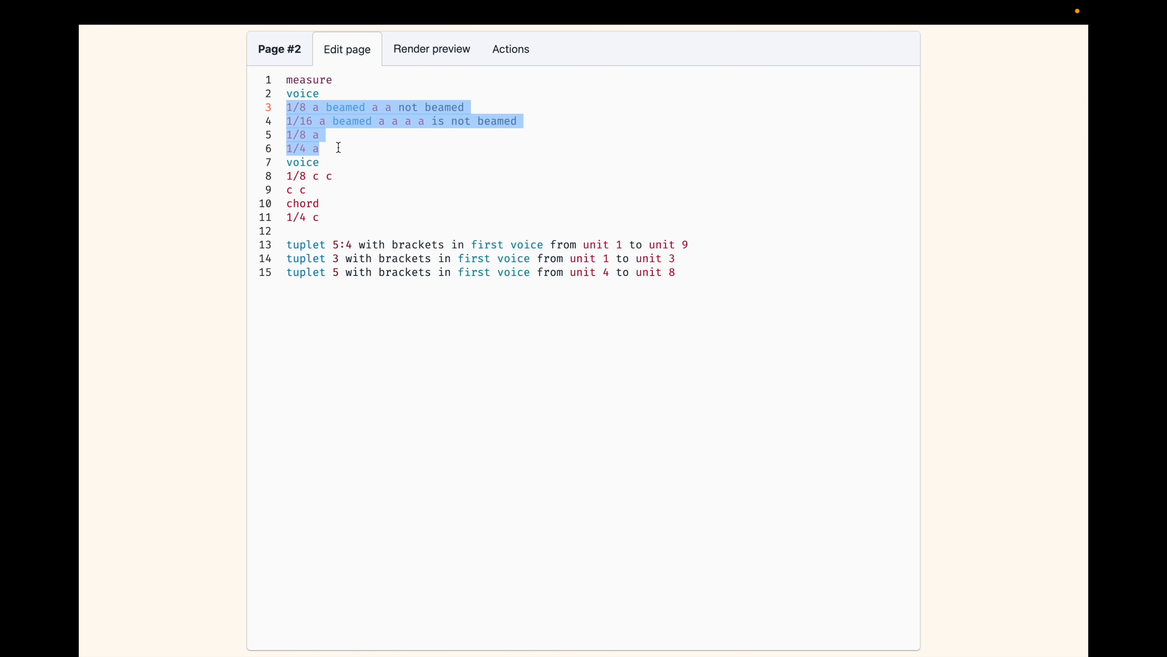
{"action": "left_click_drag", "start_coordinate": [334, 217], "coordinate": [269, 179]}
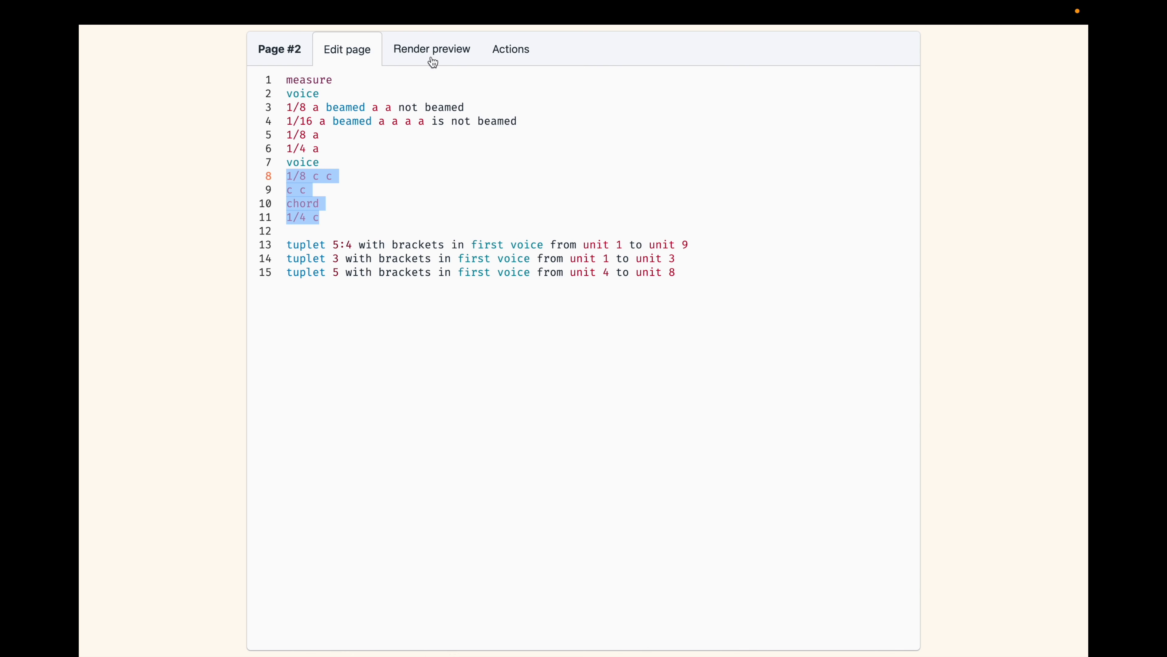
{"action": "left_click_drag", "start_coordinate": [680, 267], "coordinate": [248, 253]}
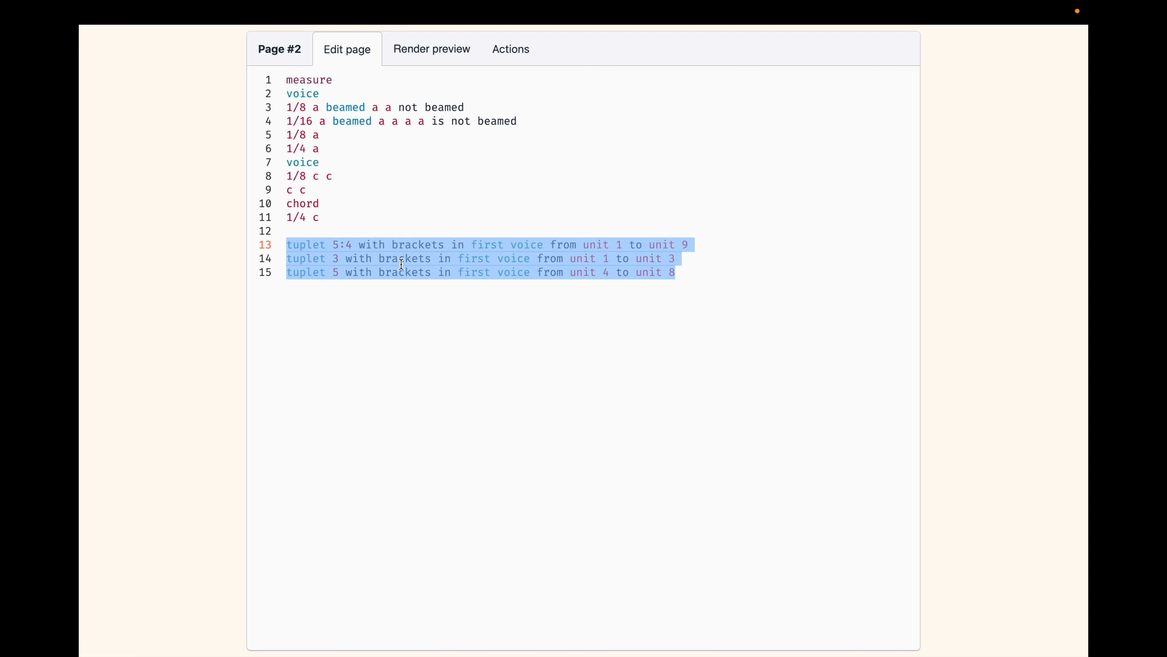
{"action": "left_click", "coordinate": [385, 249]}
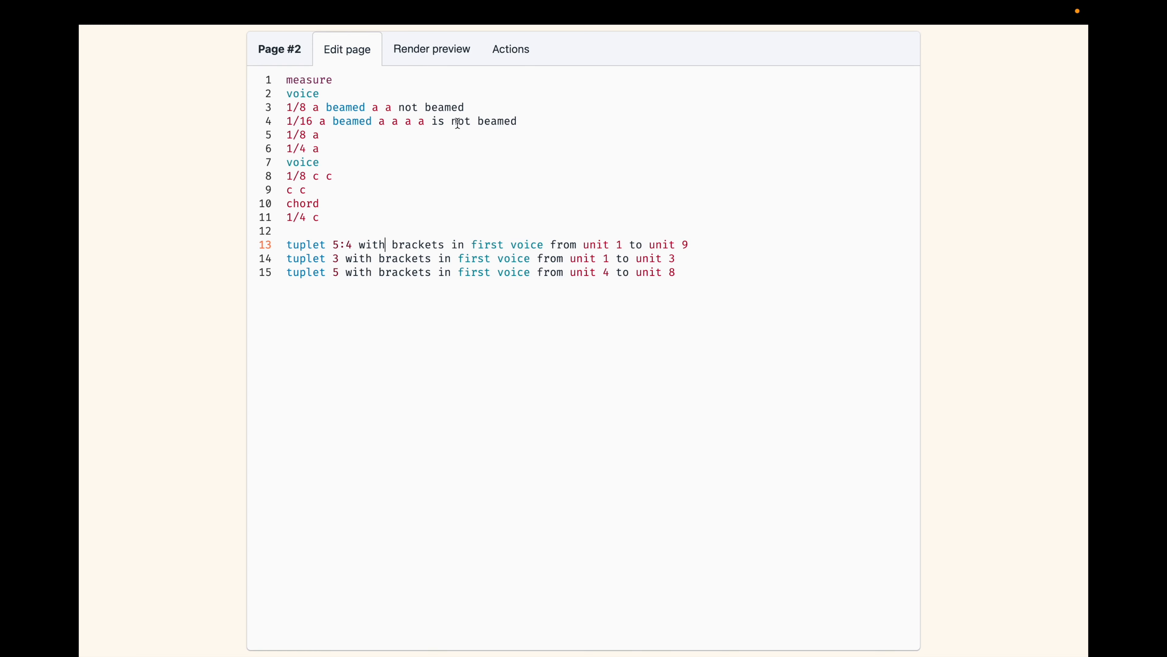
{"action": "left_click", "coordinate": [417, 62]}
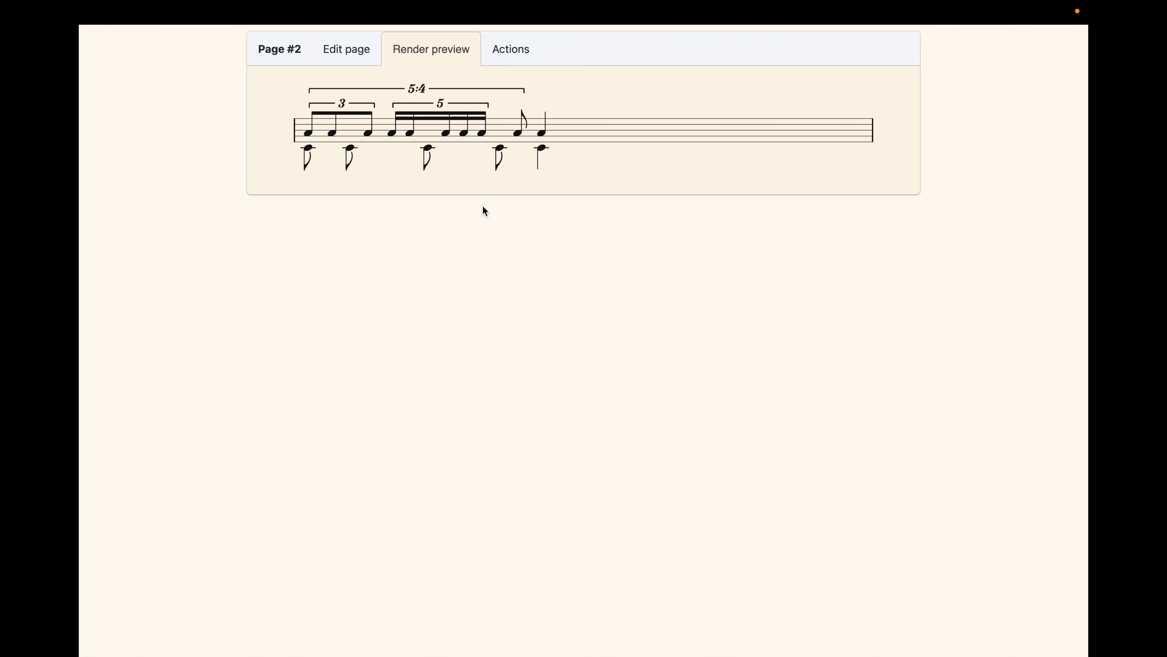
Shift the second eighth-note c of the second voice left by 1 and render the page.
{"action": "left_click", "coordinate": [353, 152]}
{"action": "left_click", "coordinate": [340, 176]}
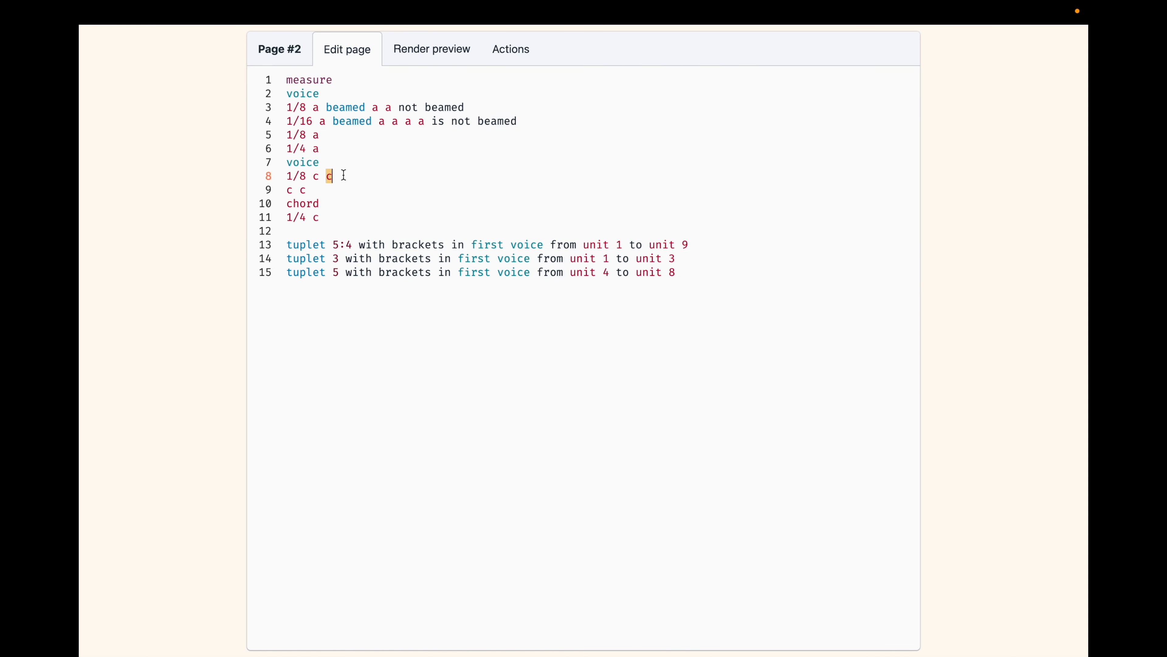
{"action": "type", "text": "is le"}
{"action": "key", "text": "Return"}
{"action": "type", "text": "1"}
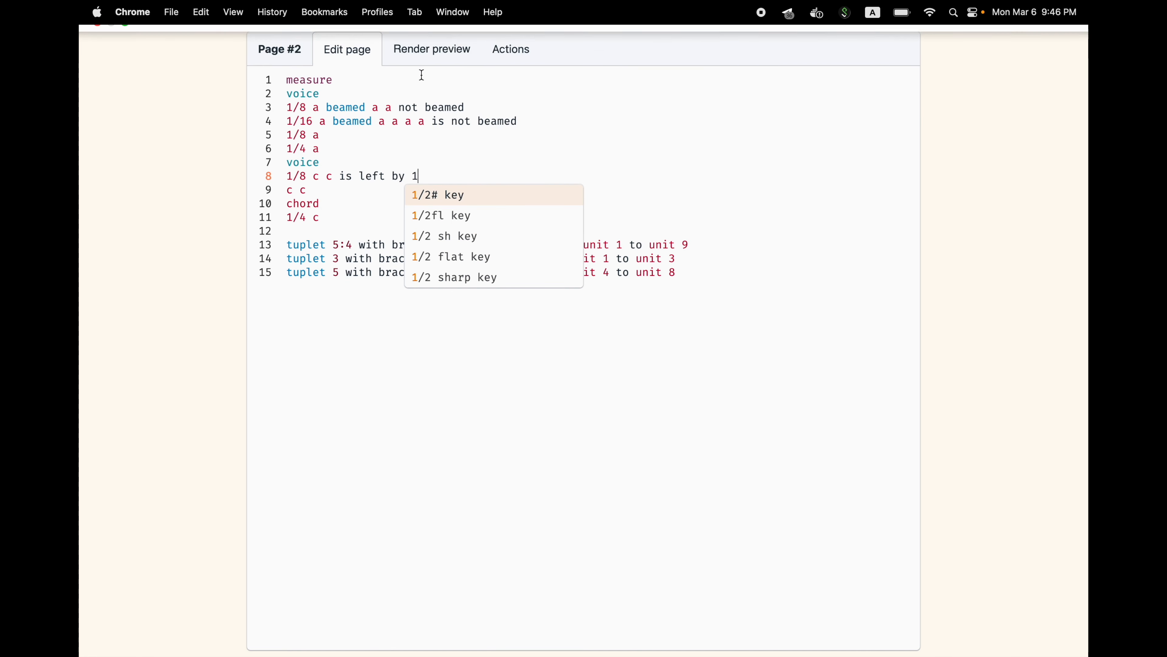
{"action": "left_click", "coordinate": [423, 63]}
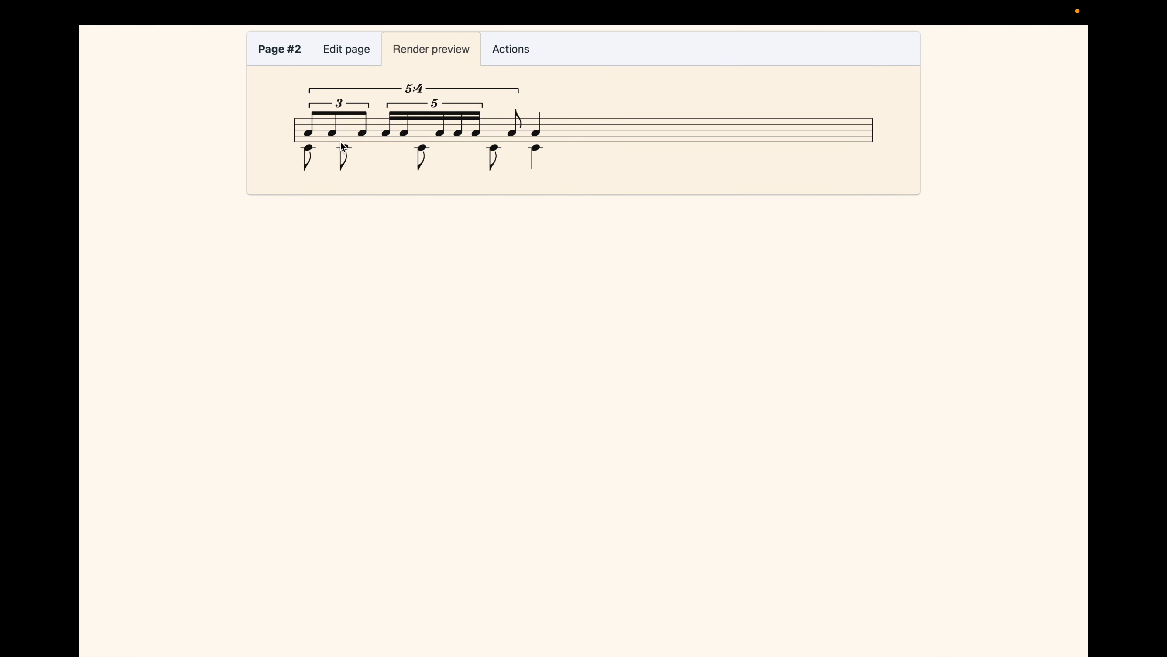
Add "is left by 1.5" to the last a of the first voice's triplet and render the page.
{"action": "left_click", "coordinate": [363, 138]}
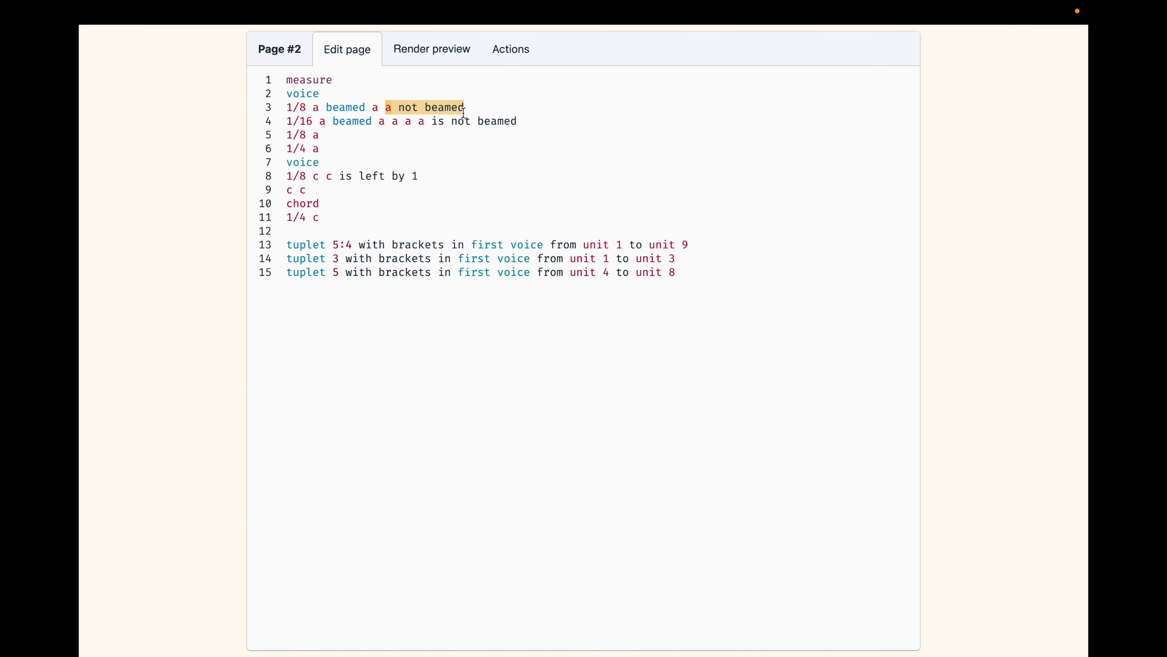
{"action": "type", "text": ", is "}
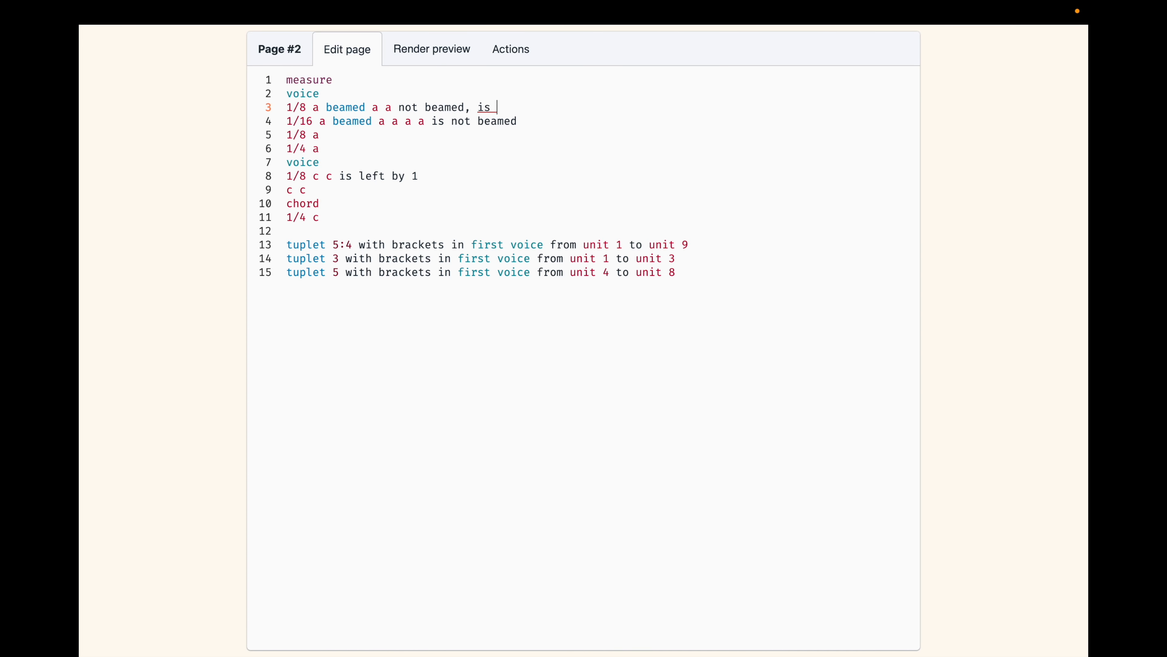
{"action": "type", "text": "left by"}
{"action": "type", "text": "1.5"}
{"action": "left_click", "coordinate": [428, 46]}
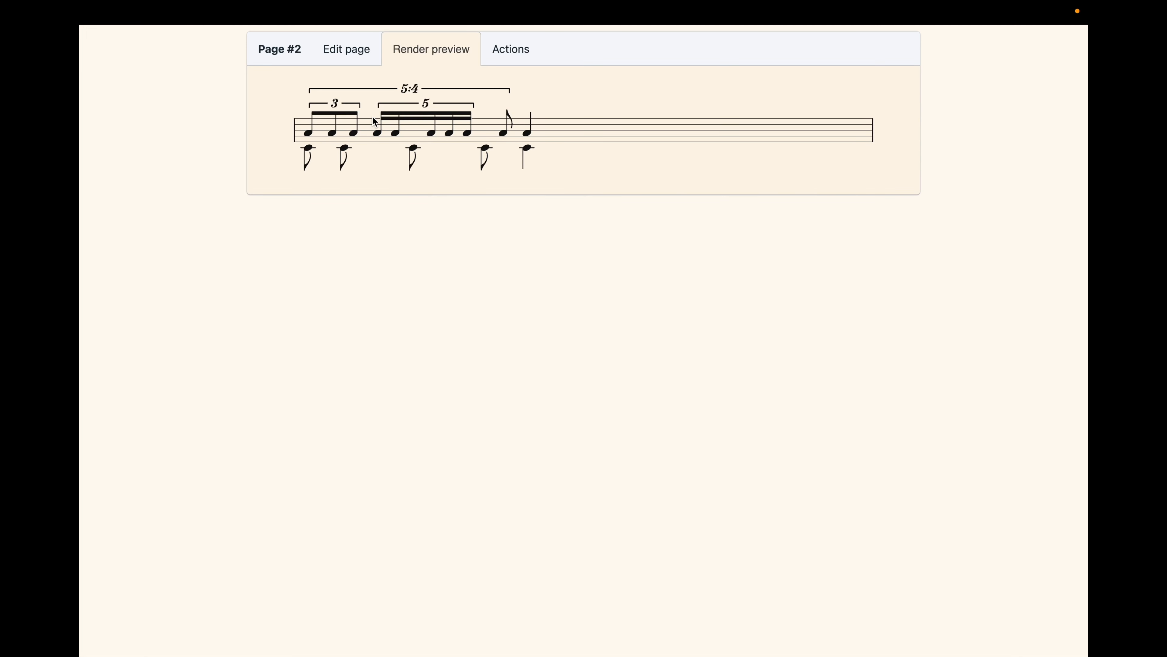
Set the left shift of the triplet's last a to 1.2 and render the page.
{"action": "left_click", "coordinate": [340, 67]}
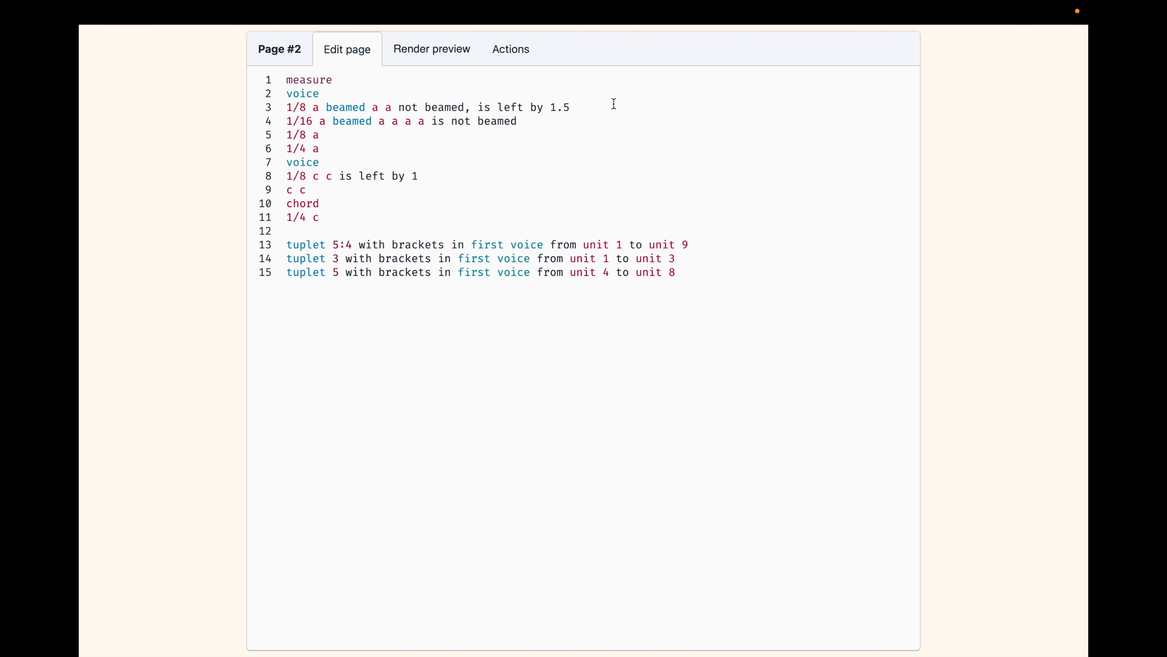
{"action": "left_click", "coordinate": [605, 109]}
{"action": "key", "text": "BackSpace"}
{"action": "type", "text": "2"}
{"action": "left_click", "coordinate": [438, 54]}
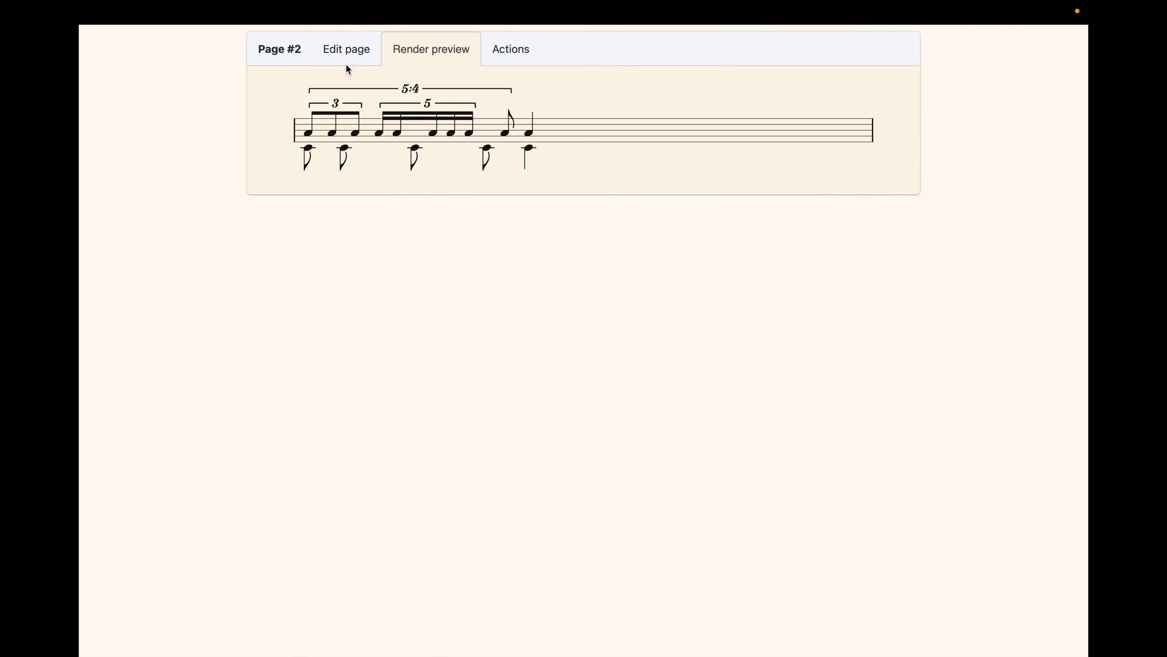
Set the left shift of the triplet's last a to 1.0 and render the page.
{"action": "left_click", "coordinate": [354, 62]}
{"action": "key", "text": "BackSpace"}
{"action": "type", "text": "0"}
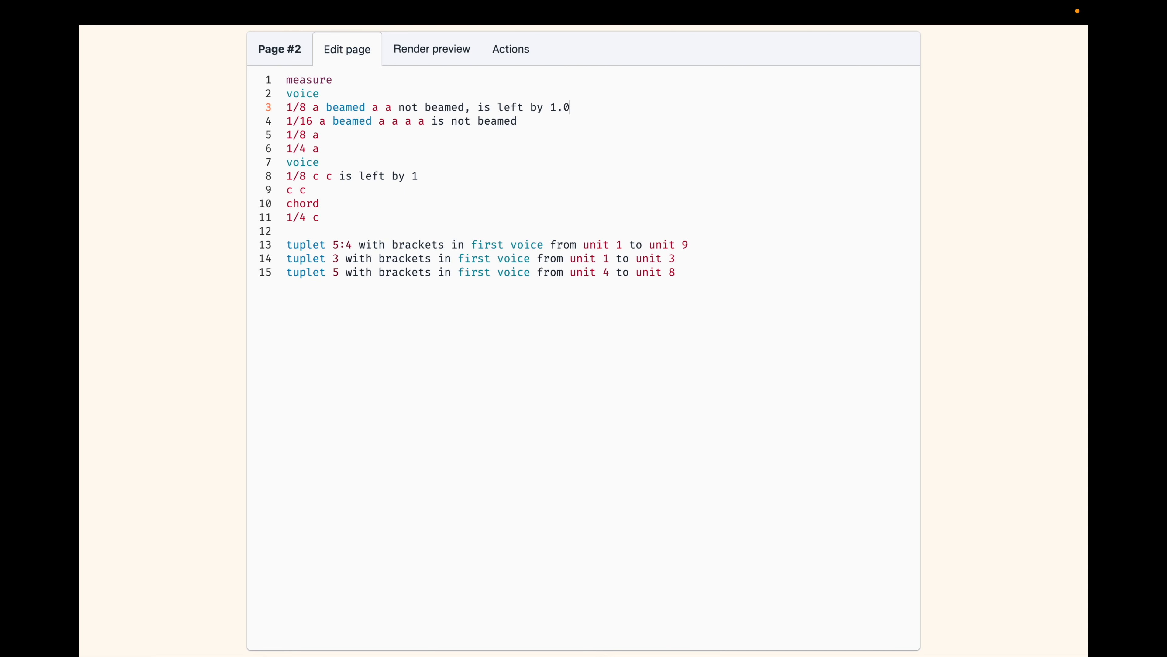
{"action": "left_click", "coordinate": [411, 53]}
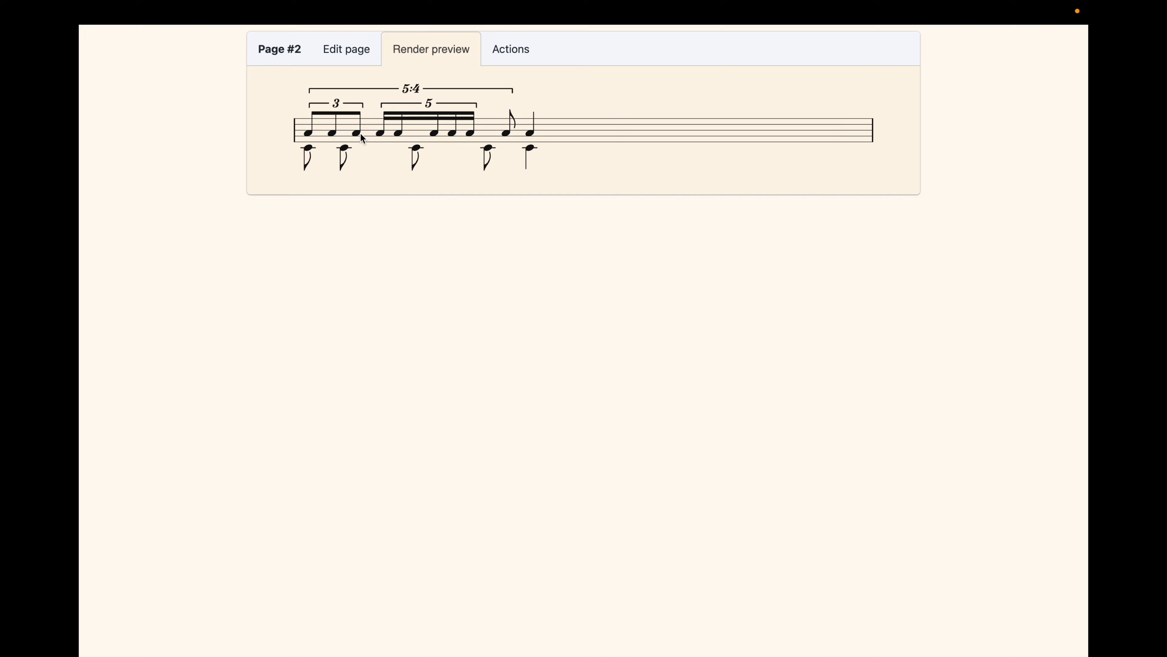
Add "is left by 1" to the third c of the second voice, on line 9, and render the page.
{"action": "left_click", "coordinate": [418, 151]}
{"action": "left_click", "coordinate": [294, 191]}
{"action": "type", "text": "is"}
{"action": "key", "text": "Down"}
{"action": "key", "text": "Down"}
{"action": "key", "text": "Down"}
{"action": "key", "text": "Down"}
{"action": "key", "text": "Down"}
{"action": "key", "text": "Return"}
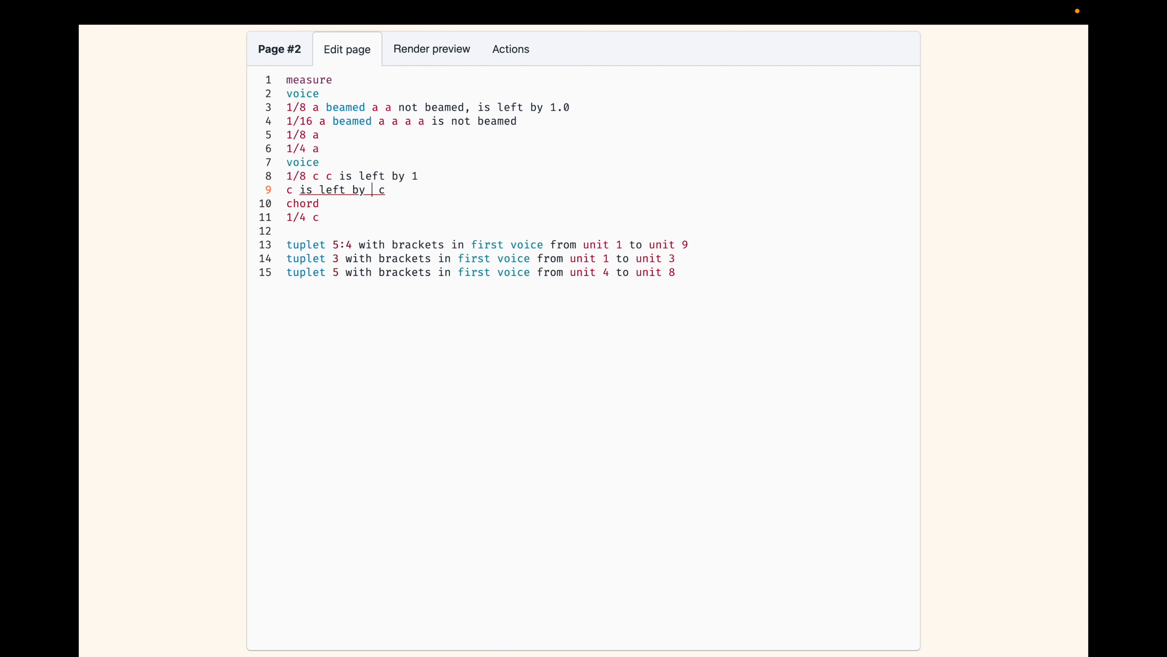
{"action": "type", "text": "1"}
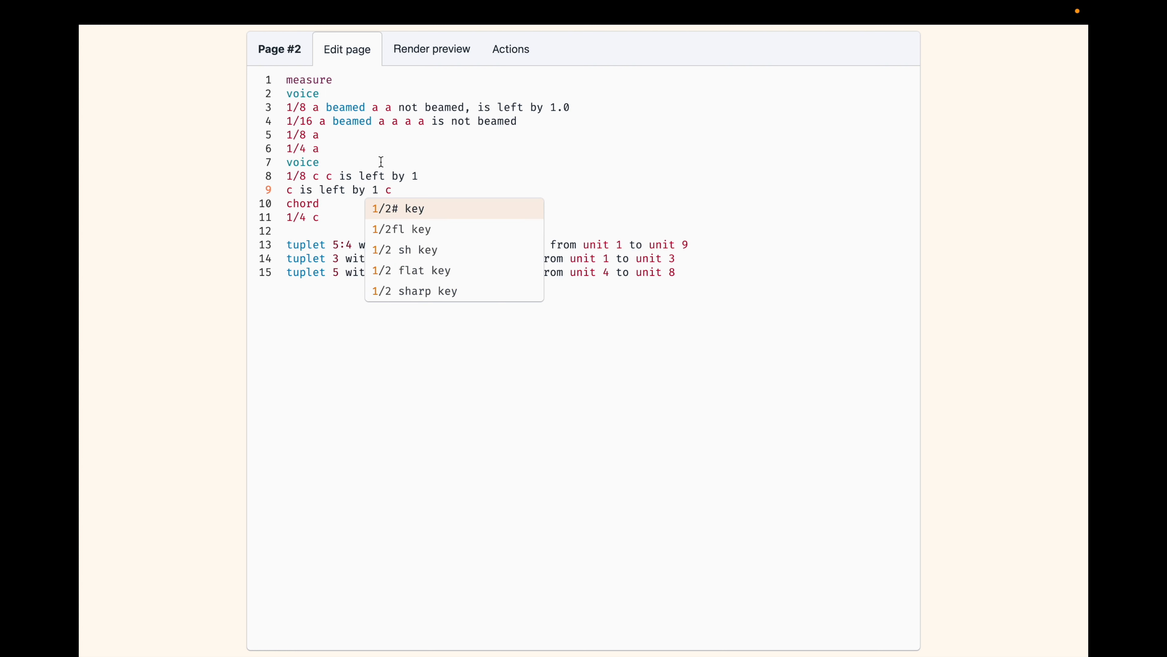
{"action": "left_click", "coordinate": [433, 48]}
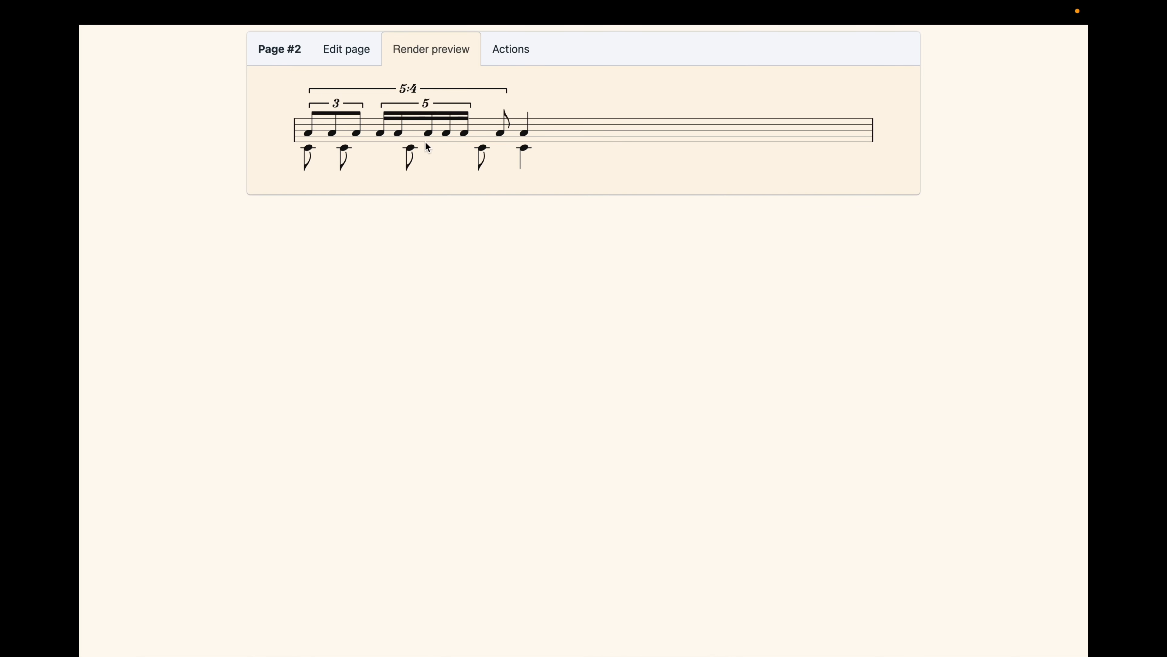
Add "is left by 1," after the third sixteenth-note a on line 4 and render the page.
{"action": "left_click", "coordinate": [429, 133]}
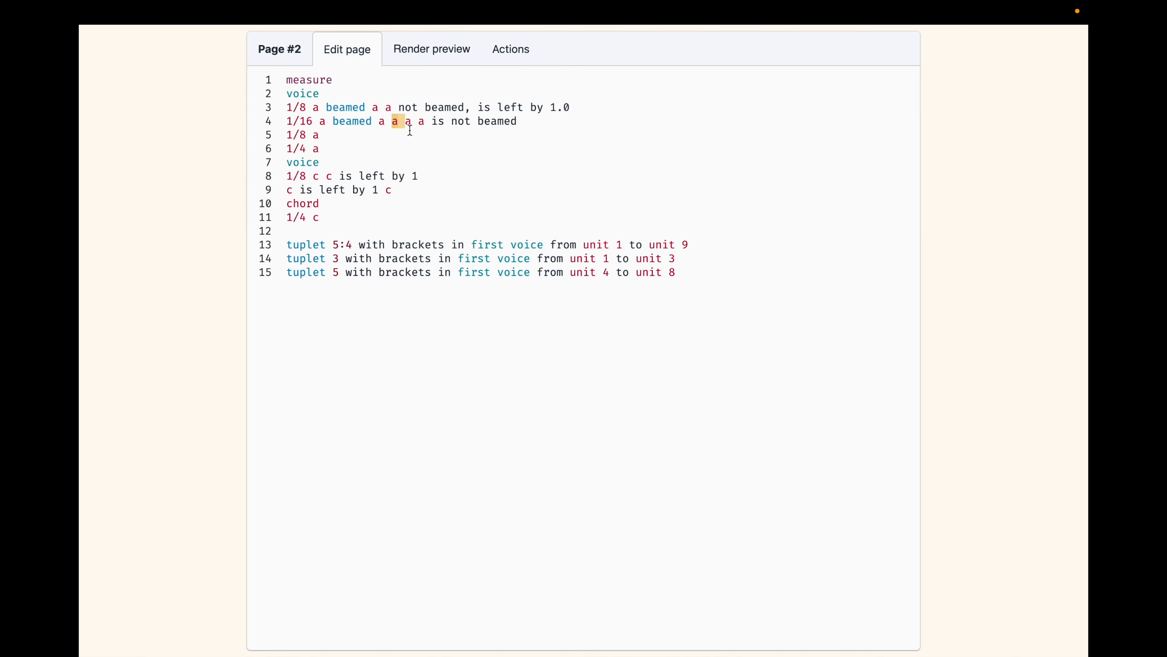
{"action": "left_click", "coordinate": [404, 123]}
{"action": "type", "text": ","}
{"action": "key", "text": "Left"}
{"action": "key", "text": "Left"}
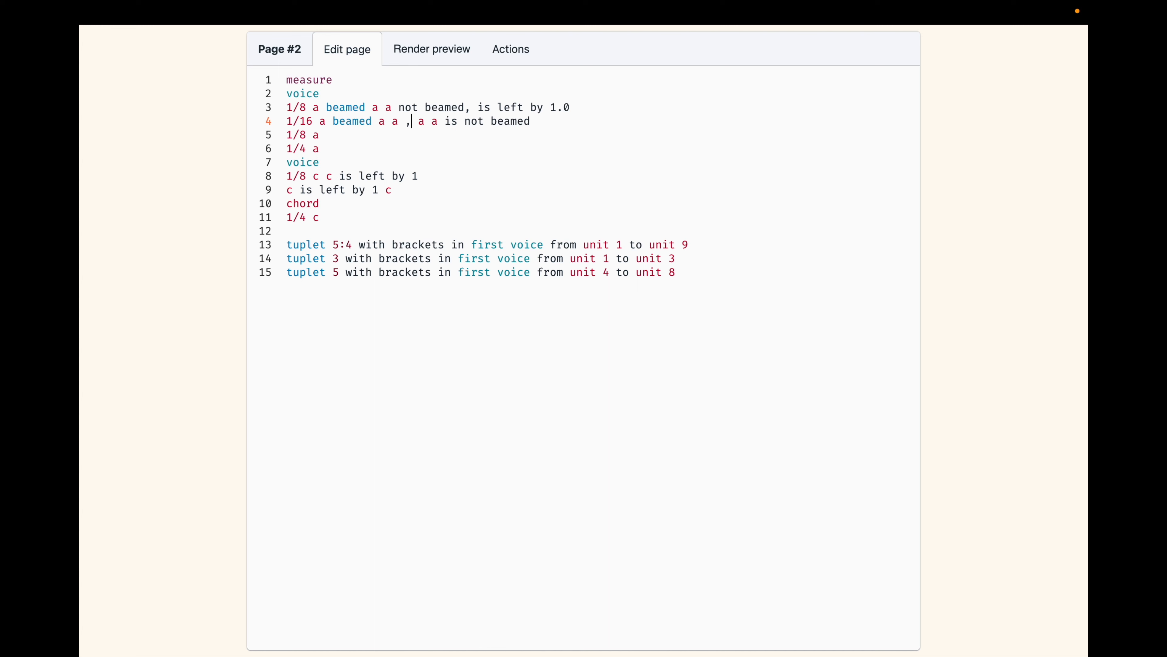
{"action": "type", "text": "is"}
{"action": "key", "text": "Down"}
{"action": "key", "text": "Down"}
{"action": "key", "text": "Down"}
{"action": "key", "text": "Down"}
{"action": "key", "text": "Down"}
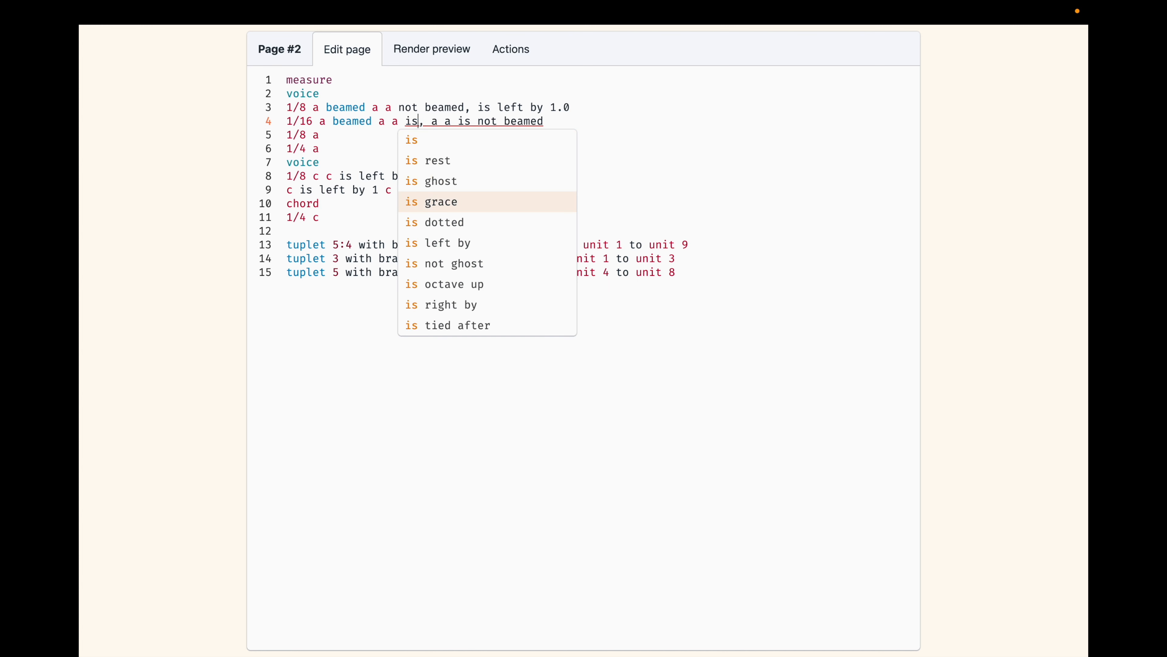
{"action": "key", "text": "Return"}
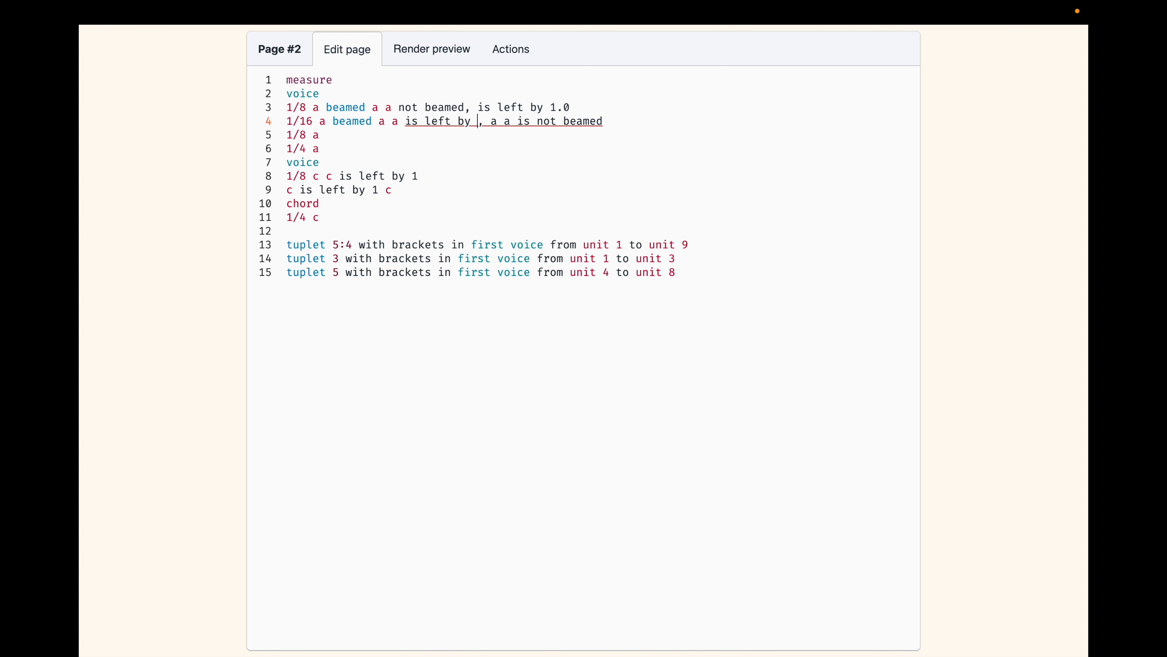
{"action": "type", "text": "1"}
{"action": "left_click", "coordinate": [426, 44]}
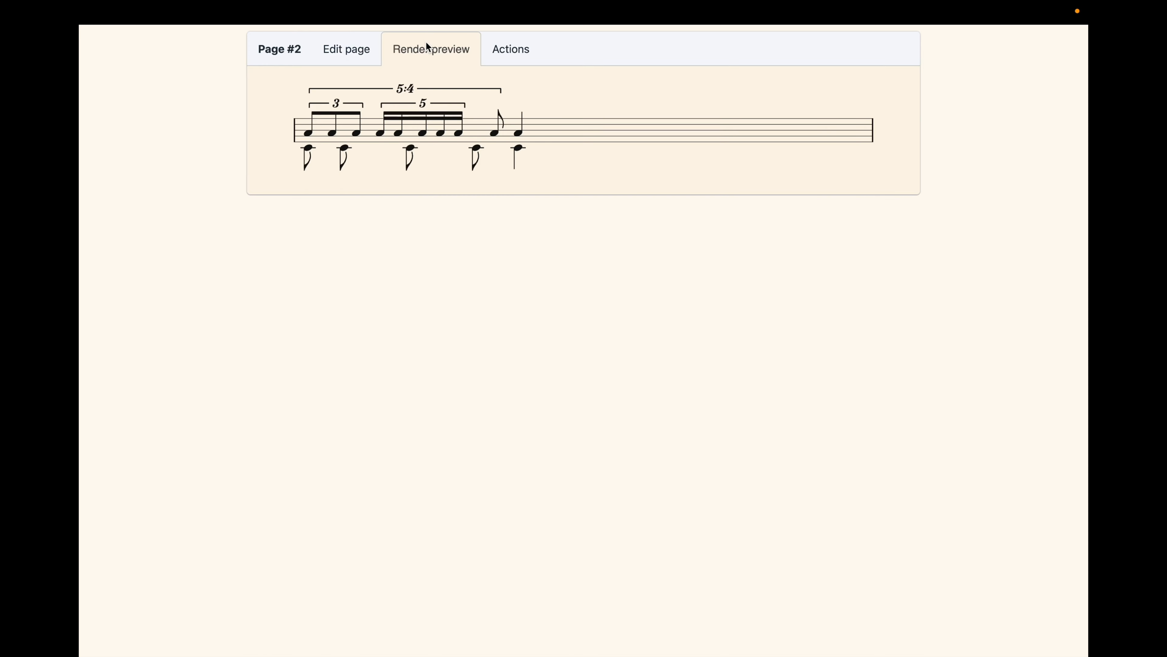
Set the left shift of the third sixteenth-note a to 1.2 and render the page.
{"action": "left_click", "coordinate": [360, 62]}
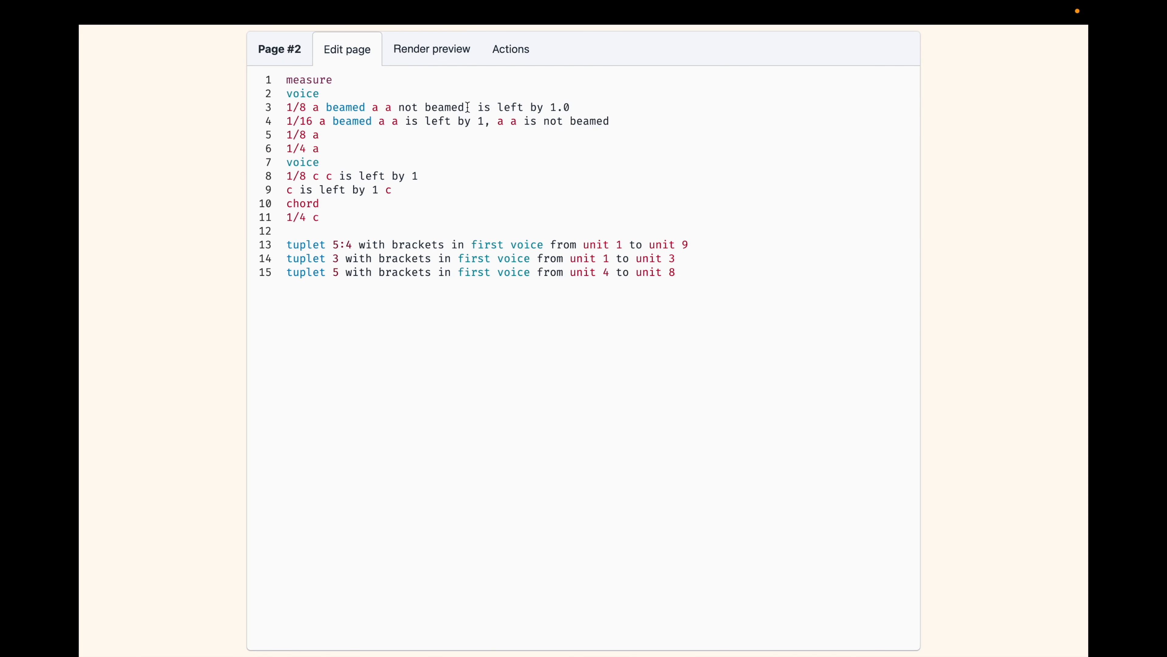
{"action": "left_click", "coordinate": [480, 121]}
{"action": "type", "text": ".2"}
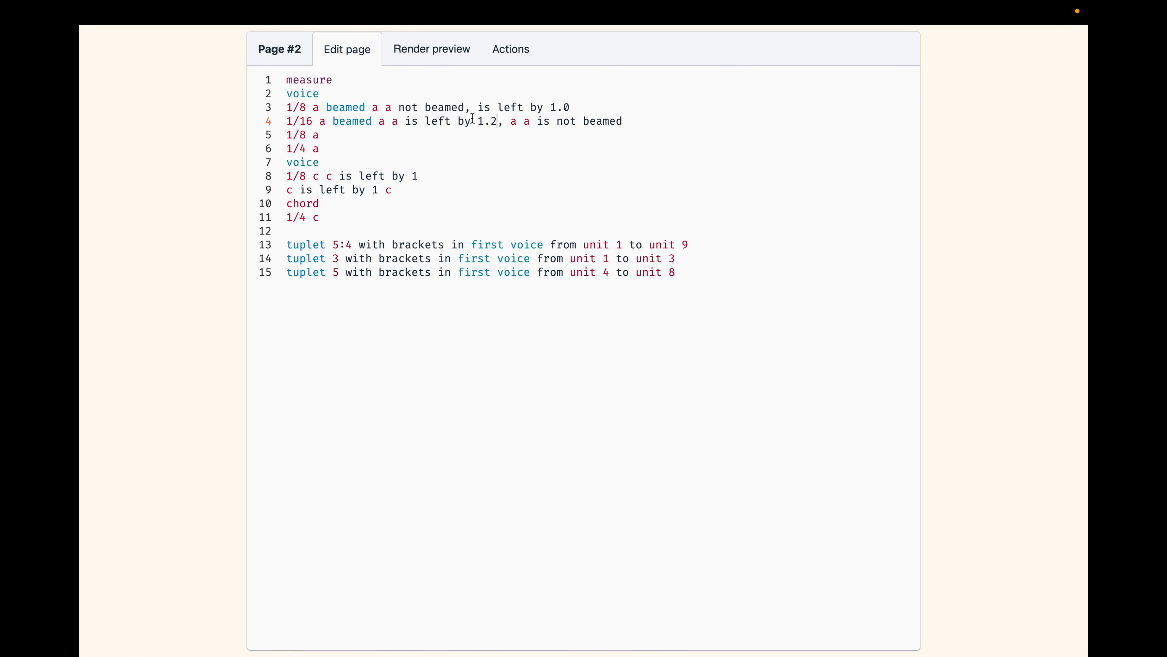
{"action": "left_click", "coordinate": [421, 54]}
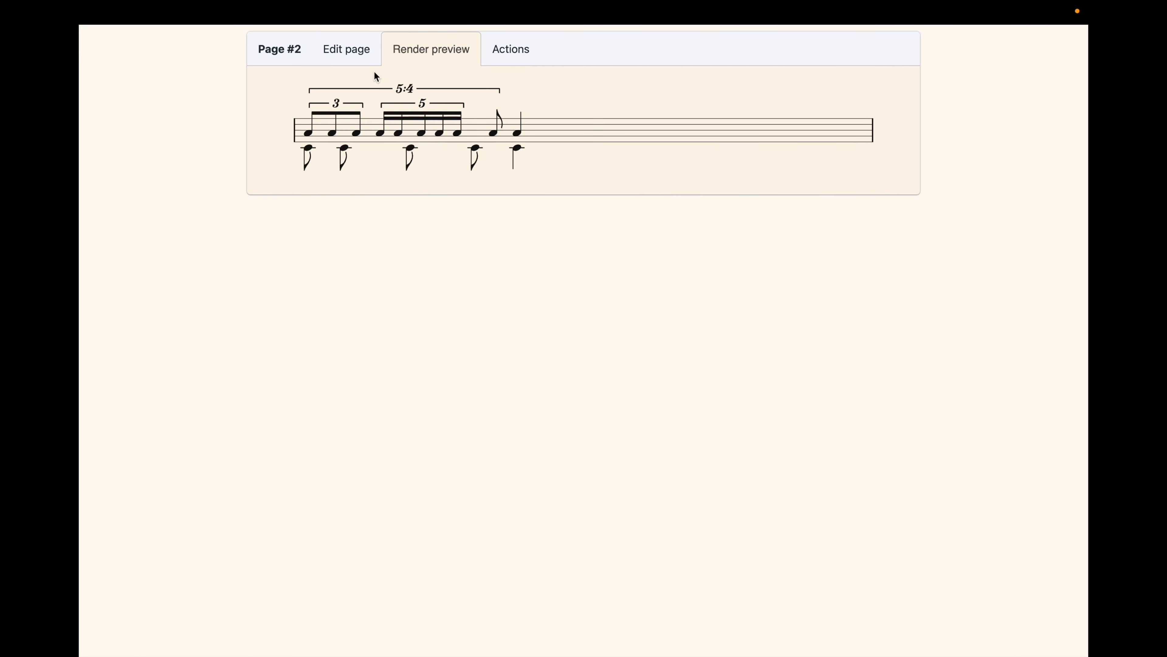
Set the left shift of the third sixteenth-note a on line 4 to 1.5 and render the page.
{"action": "left_click", "coordinate": [351, 53]}
{"action": "left_click", "coordinate": [493, 118]}
{"action": "key", "text": "BackSpace"}
{"action": "type", "text": "5"}
{"action": "left_click", "coordinate": [418, 51]}
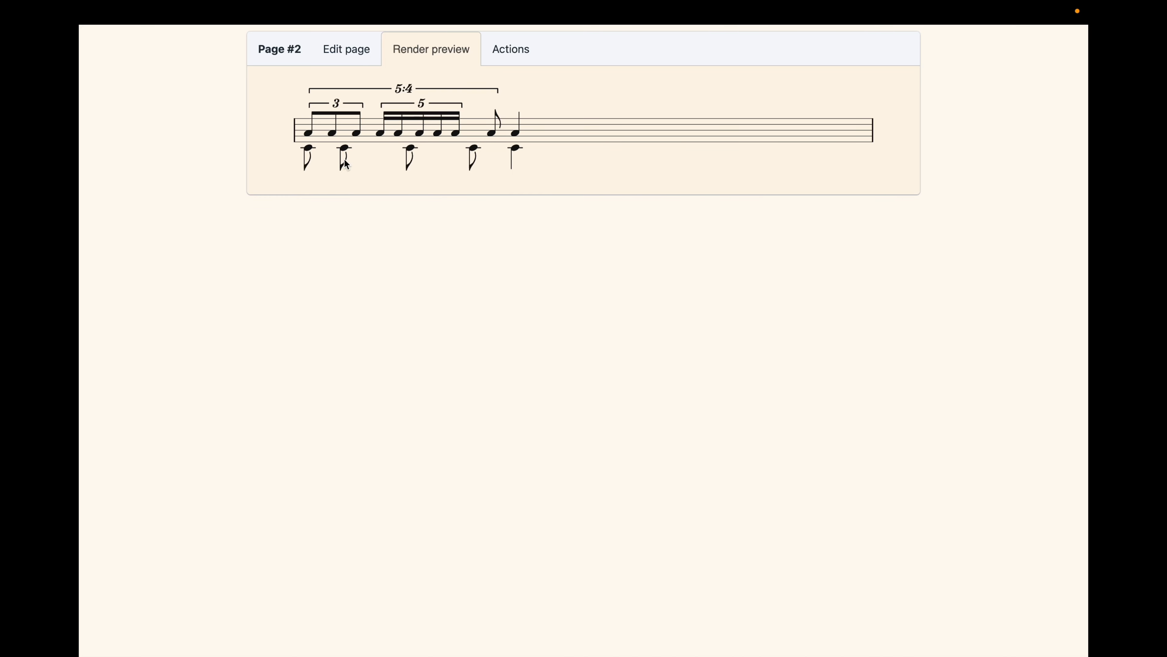
Switch to page #3, review its full two-stave notation text and render the page.
{"action": "left_click", "coordinate": [281, 56]}
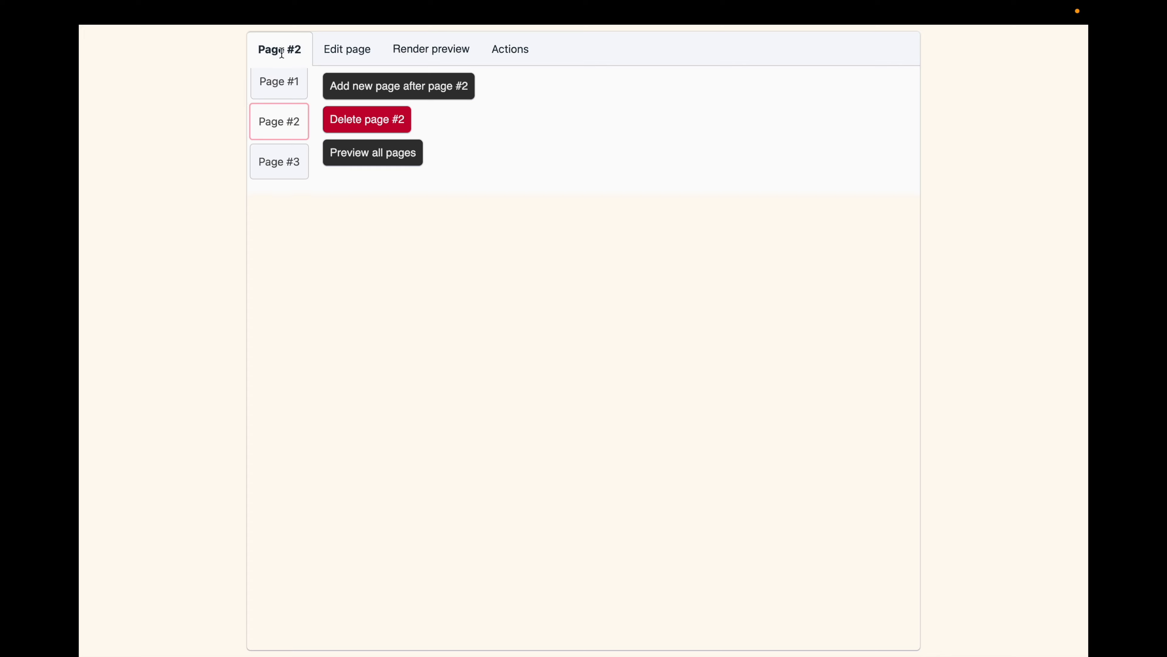
{"action": "left_click", "coordinate": [265, 172]}
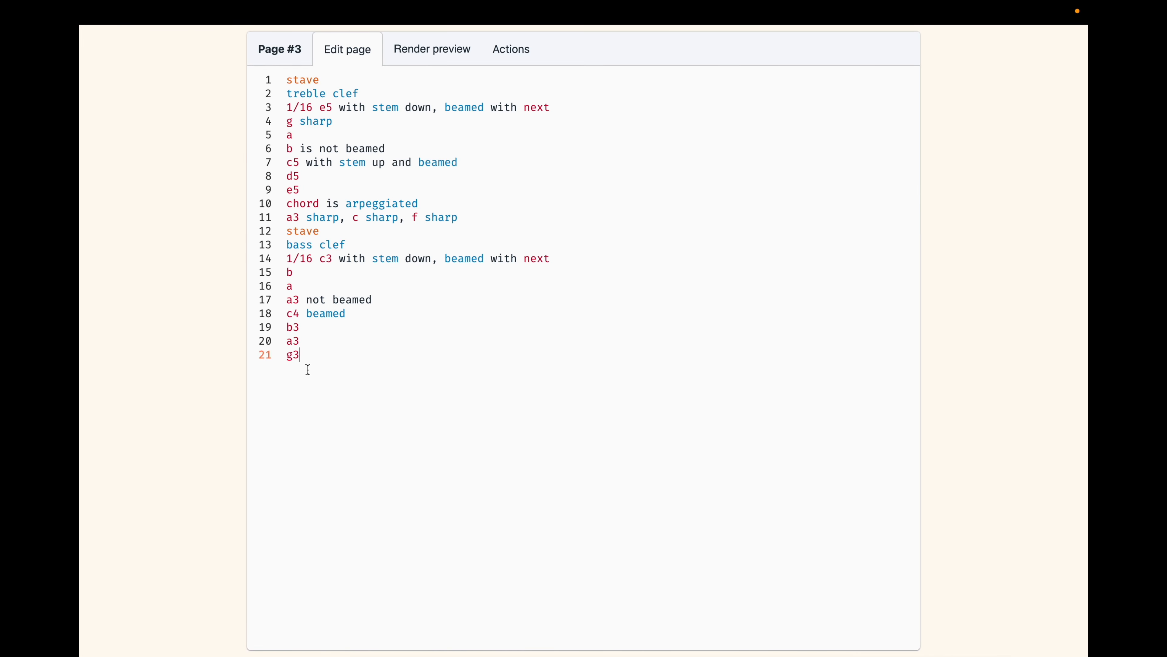
{"action": "left_click_drag", "start_coordinate": [307, 368], "coordinate": [226, 63]}
{"action": "left_click", "coordinate": [433, 43]}
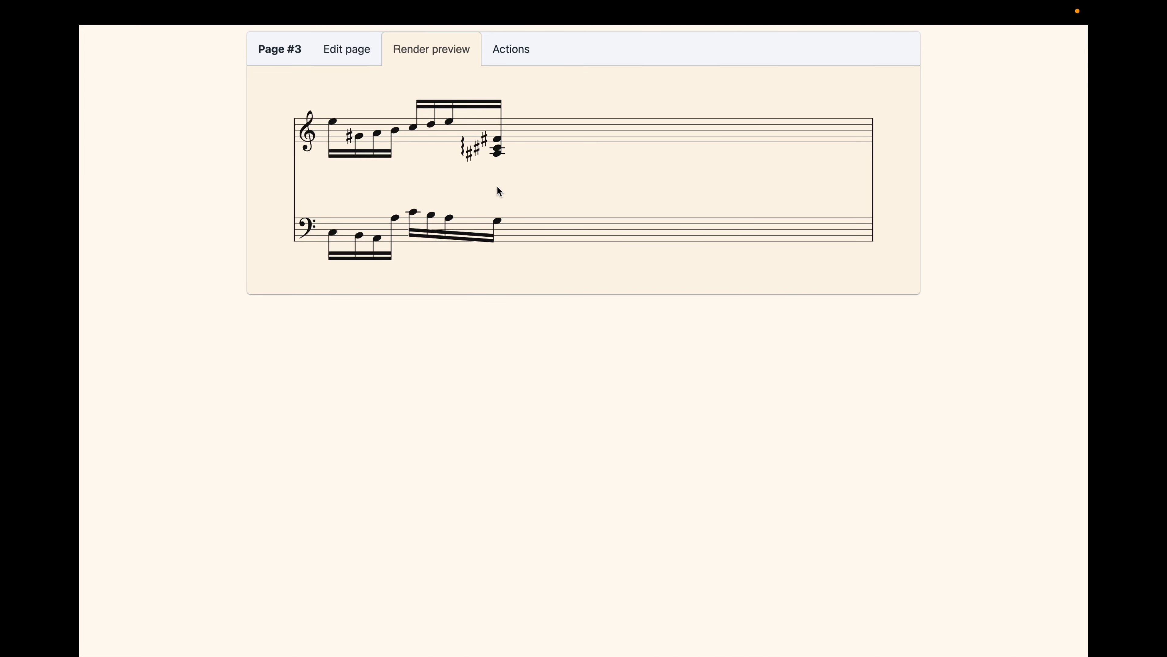
Add an "is left by" shift to the bass stave's last note, g3 on line 21, and render the page.
{"action": "left_click", "coordinate": [498, 222]}
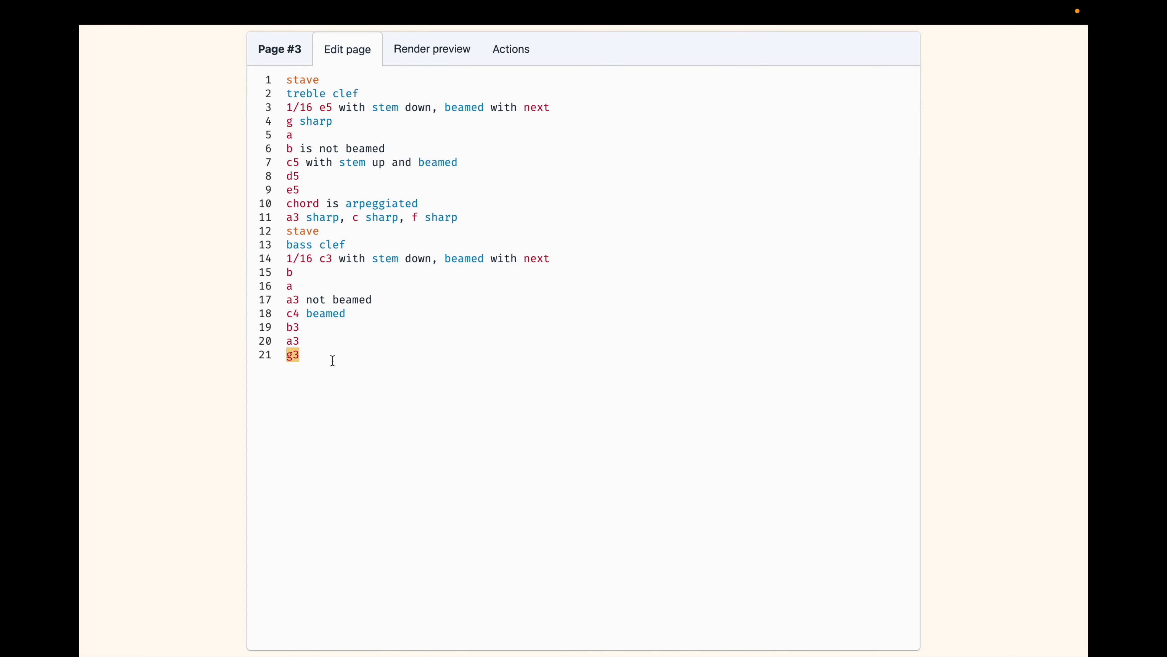
{"action": "left_click", "coordinate": [323, 358]}
{"action": "type", "text": "i"}
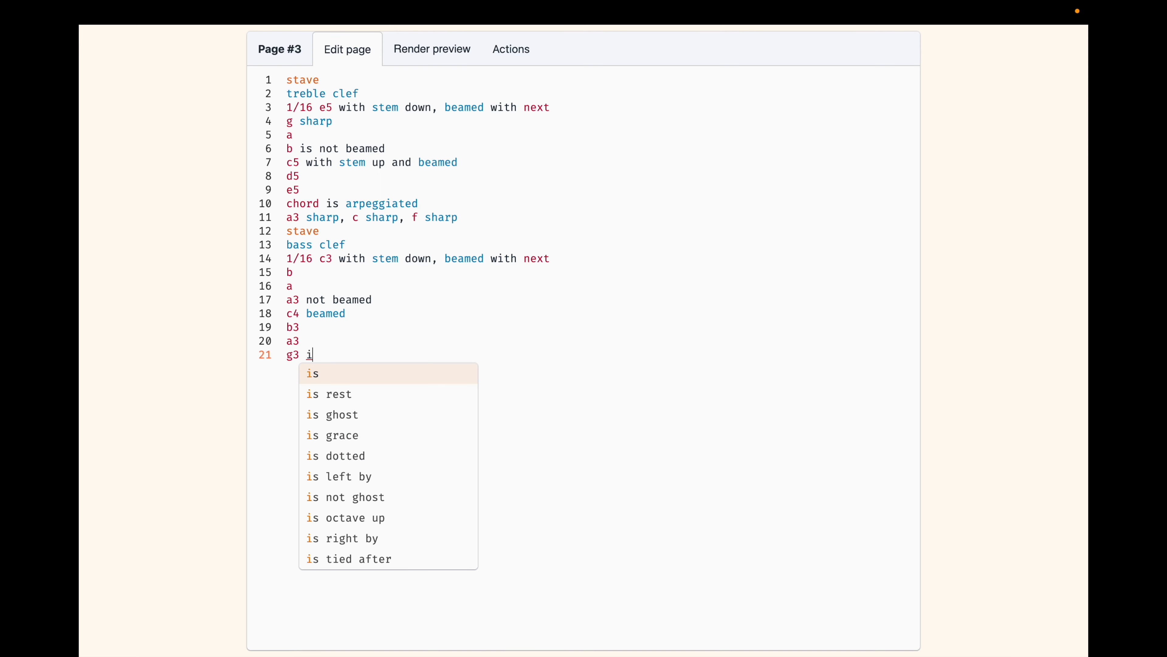
{"action": "type", "text": "s lef"}
{"action": "key", "text": "Return"}
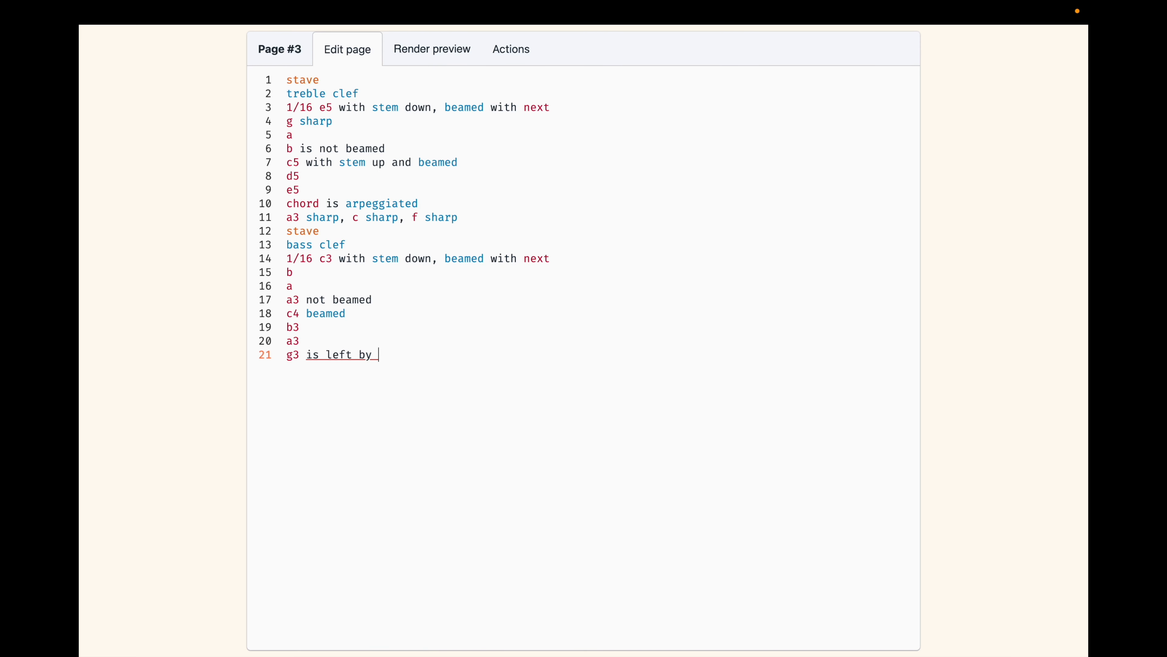
{"action": "type", "text": "+"}
{"action": "left_click", "coordinate": [419, 46]}
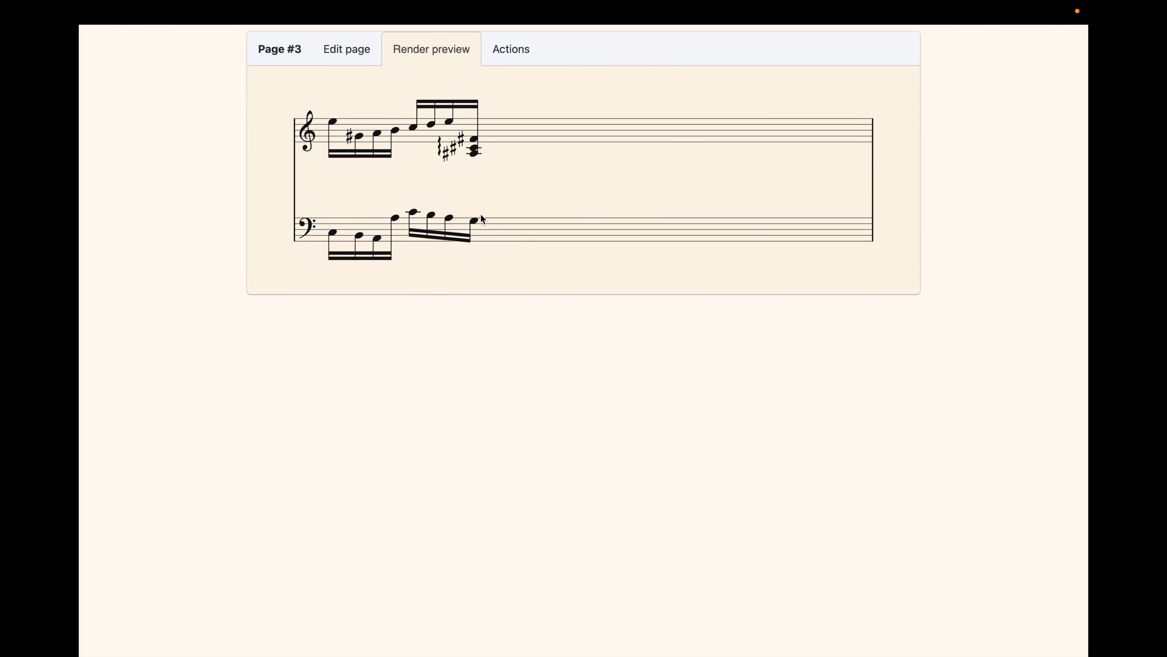
Set the left shift of the final g3 in the bass stave to 5 and render the page.
{"action": "left_click", "coordinate": [332, 50]}
{"action": "left_click", "coordinate": [390, 352]}
{"action": "key", "text": "BackSpace"}
{"action": "type", "text": "5"}
{"action": "left_click", "coordinate": [423, 48]}
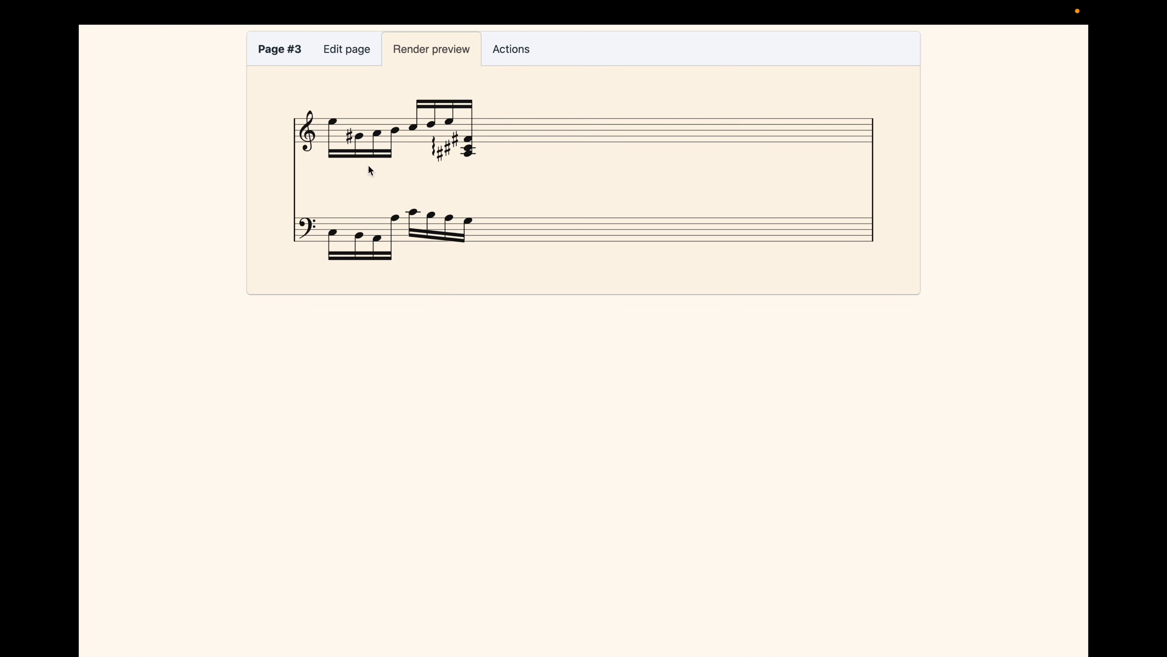
Add "is left by 0.5" to the g sharp on line 4 of the treble stave and render the page.
{"action": "left_click", "coordinate": [358, 137]}
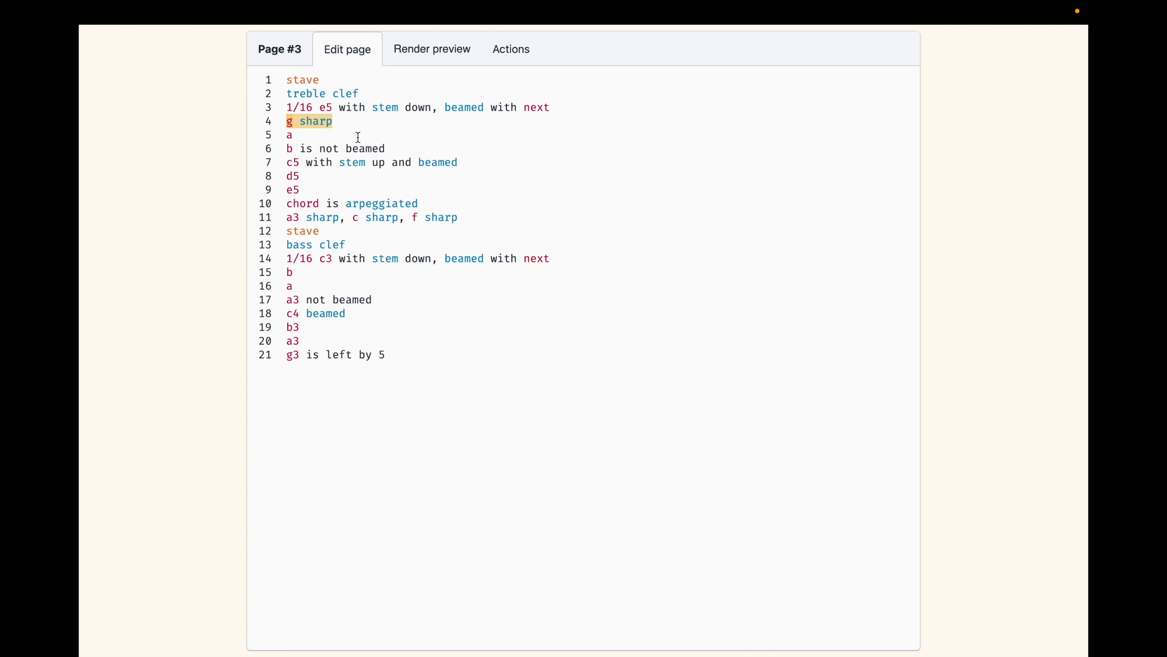
{"action": "left_click", "coordinate": [343, 123]}
{"action": "type", "text": "is lef"}
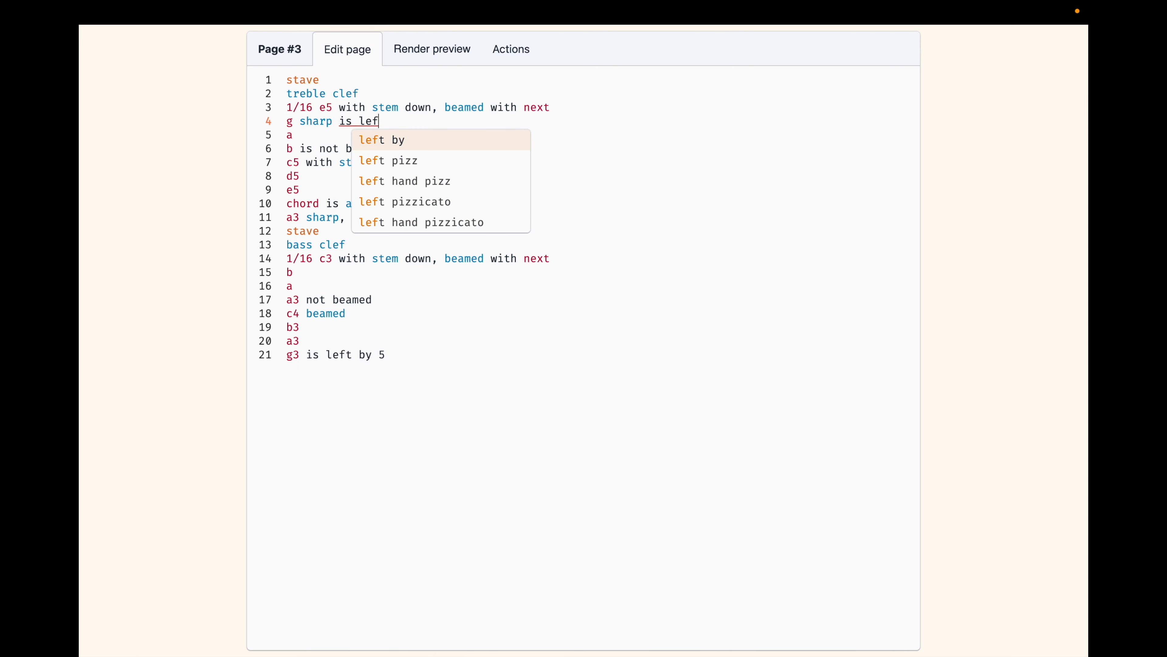
{"action": "key", "text": "Return"}
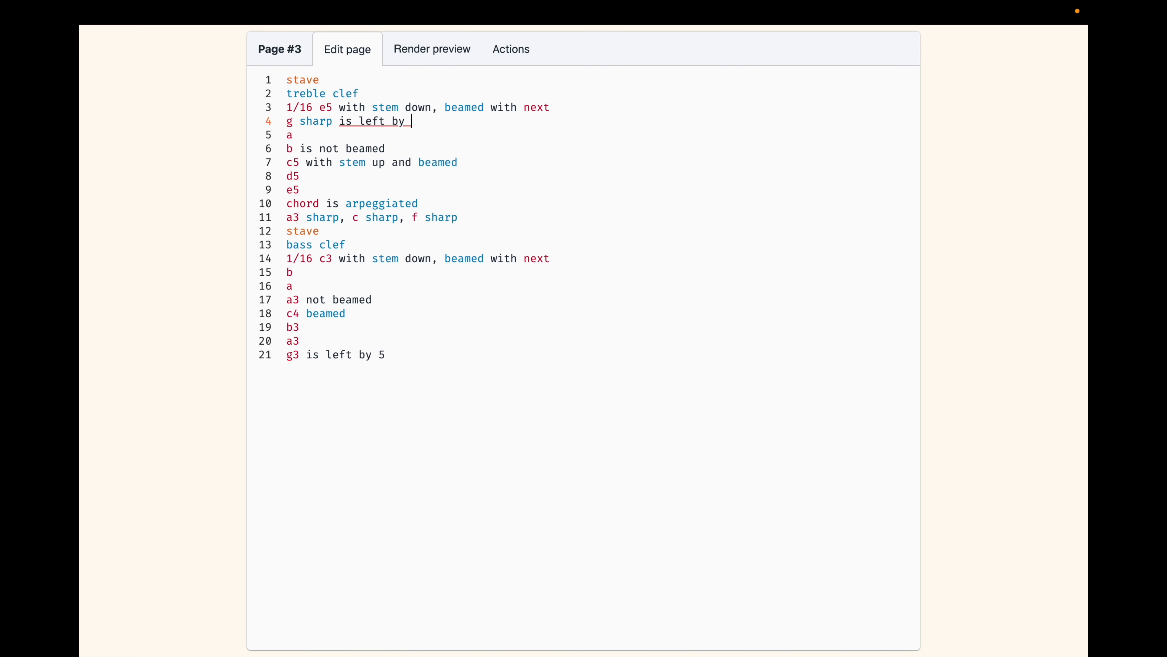
{"action": "type", "text": "0.5"}
{"action": "left_click", "coordinate": [411, 51]}
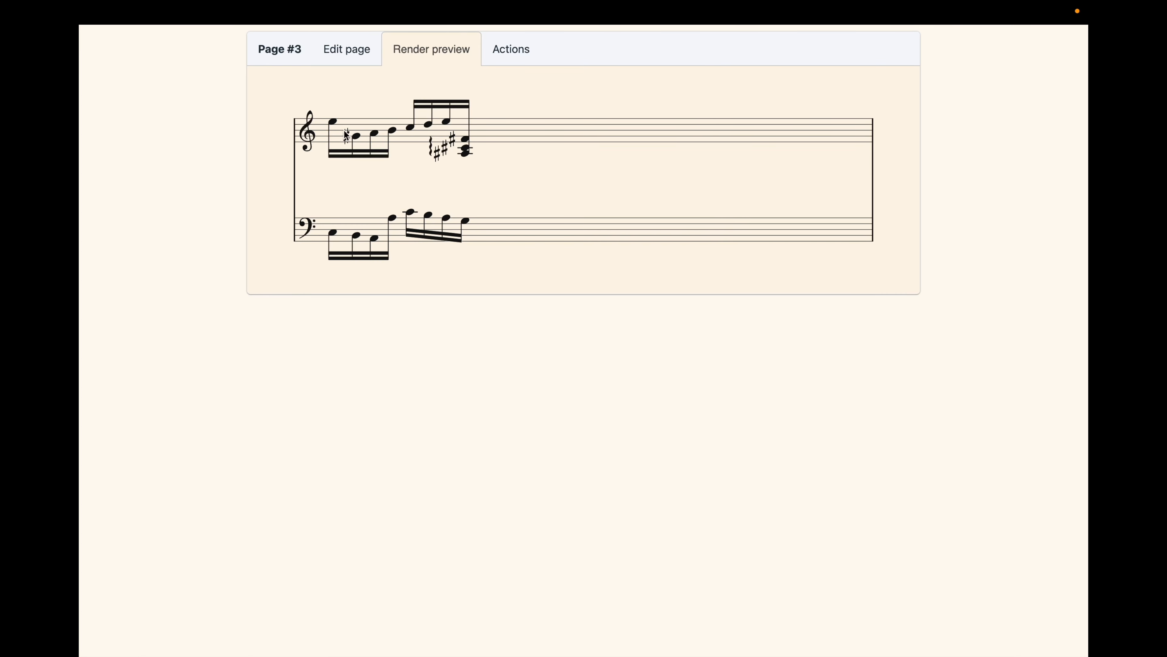
Set the left shift of the treble stave's g sharp to 1 and render the page.
{"action": "left_click", "coordinate": [350, 53]}
{"action": "left_click_drag", "start_coordinate": [434, 122], "coordinate": [409, 122]}
{"action": "type", "text": "1"}
{"action": "left_click", "coordinate": [437, 64]}
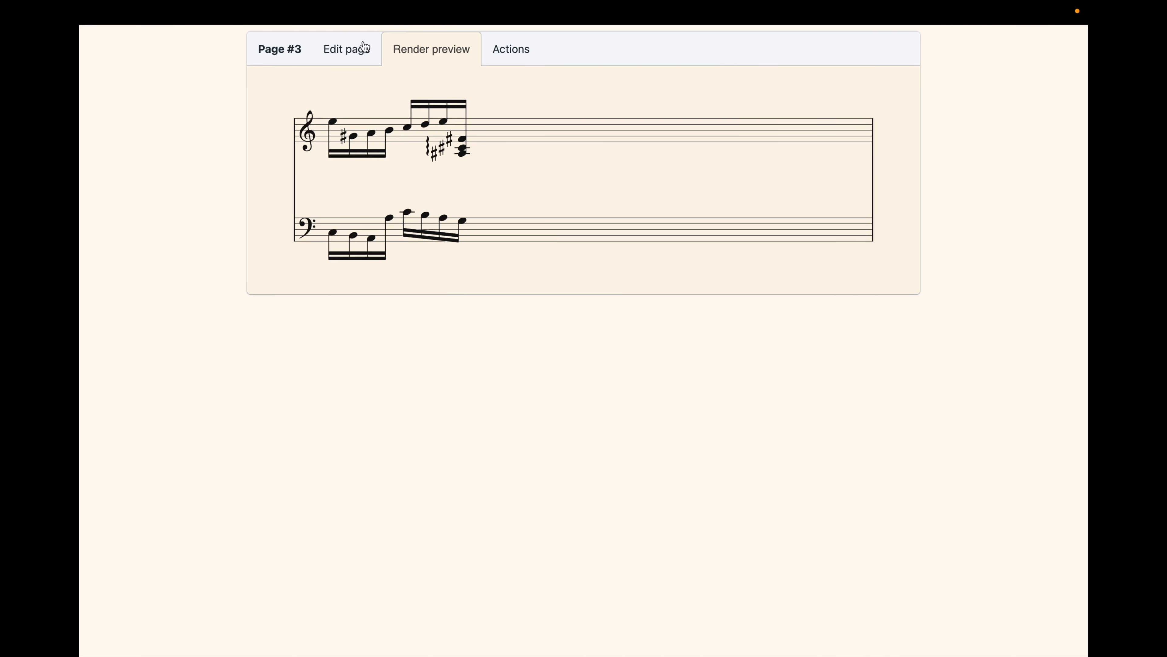
Review the complete notation text of page #3 and compare it with the rendered page.
{"action": "left_click", "coordinate": [355, 51]}
{"action": "left_click_drag", "start_coordinate": [404, 357], "coordinate": [219, 73]}
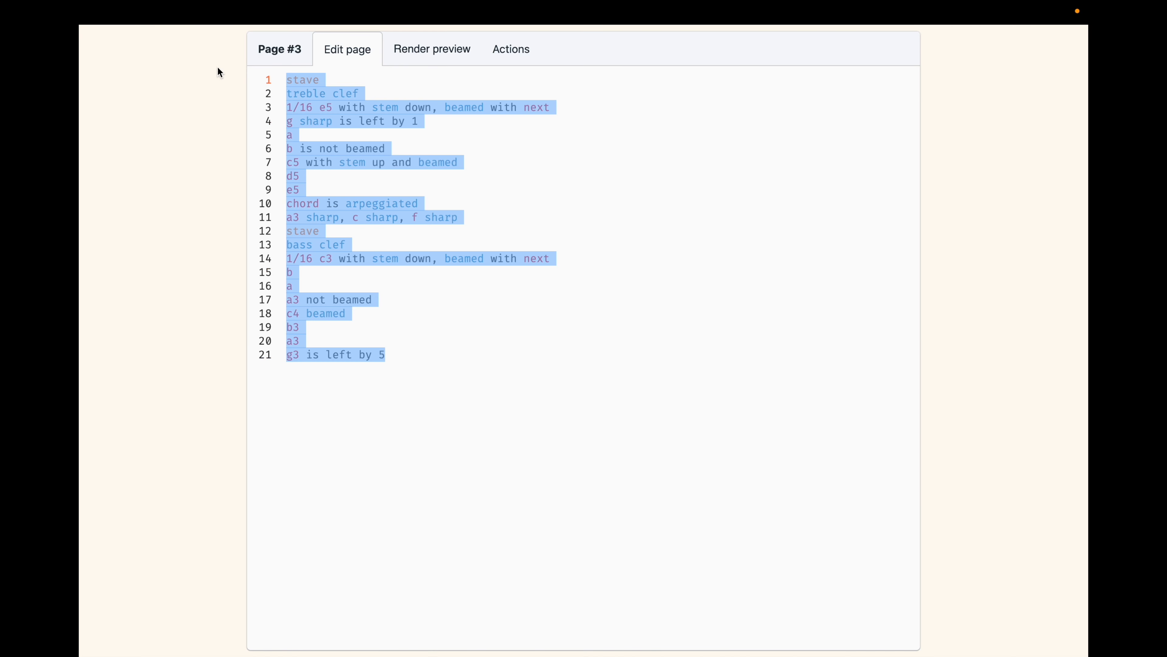
{"action": "left_click", "coordinate": [433, 53]}
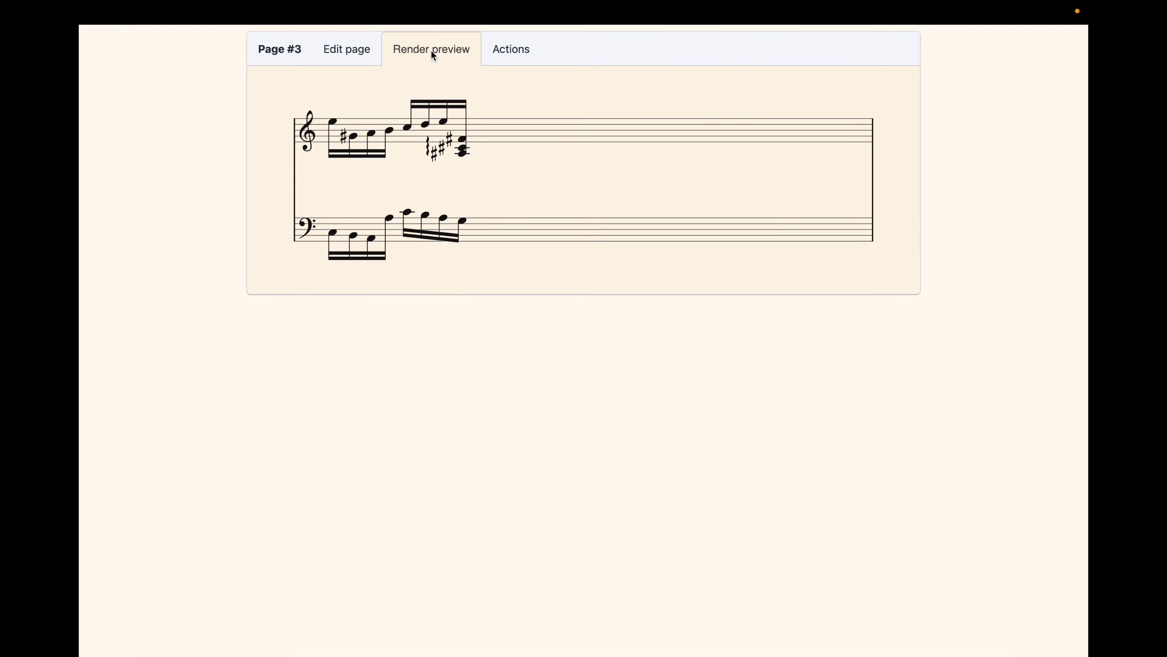